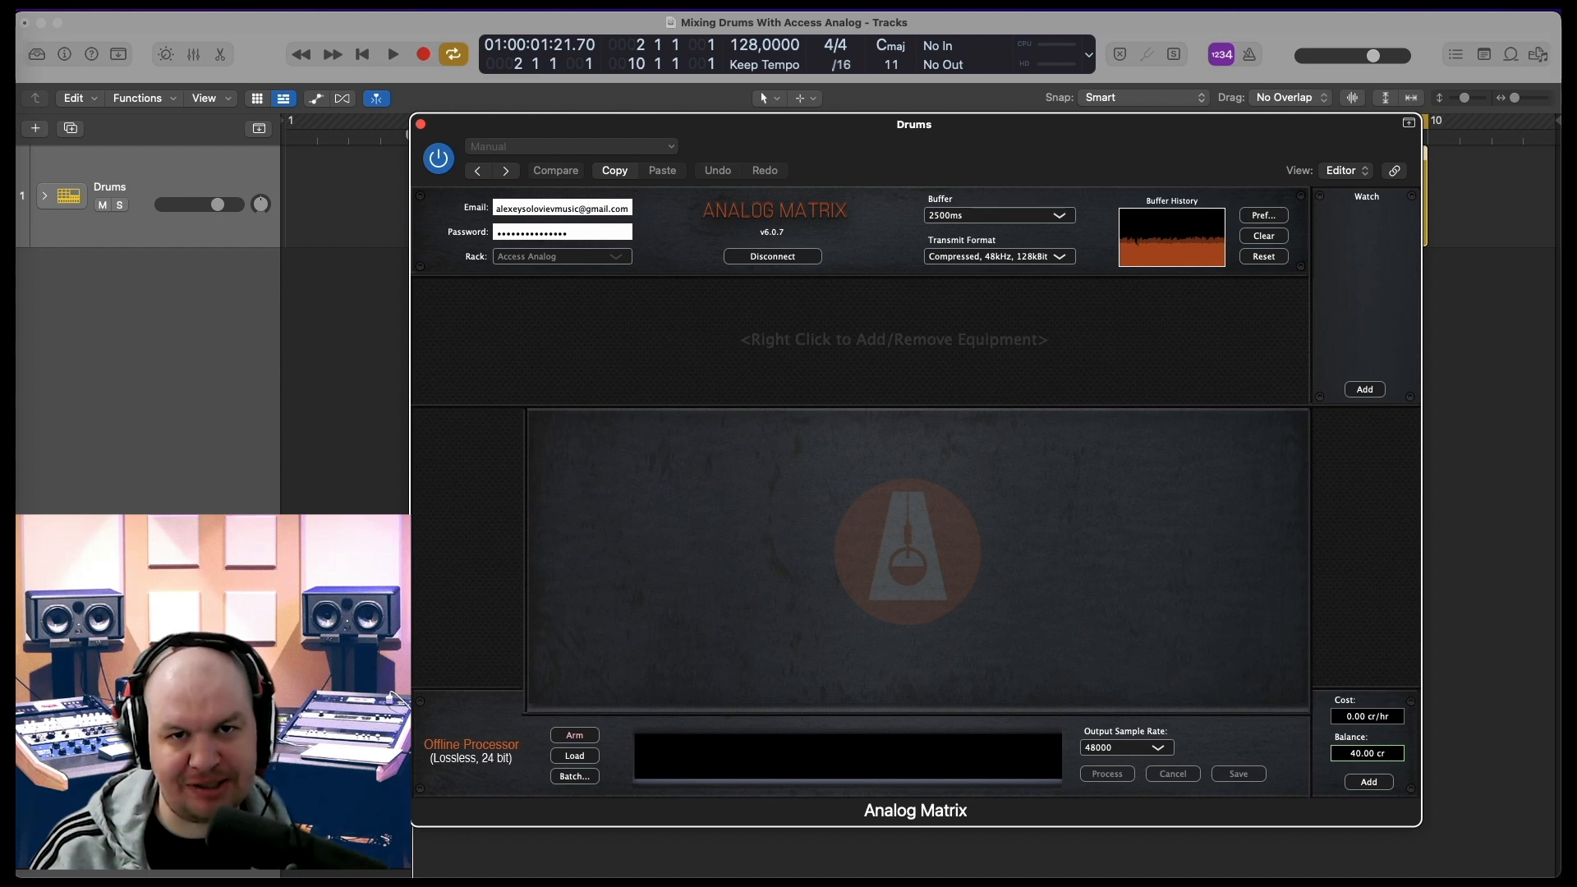
Add the Pultec EQP-1A (#1) equalizer and set its low-frequency attenuation and bandwidth to about 4
{"action": "right_click", "coordinate": [687, 331]}
{"action": "mouse_move", "coordinate": [751, 384]}
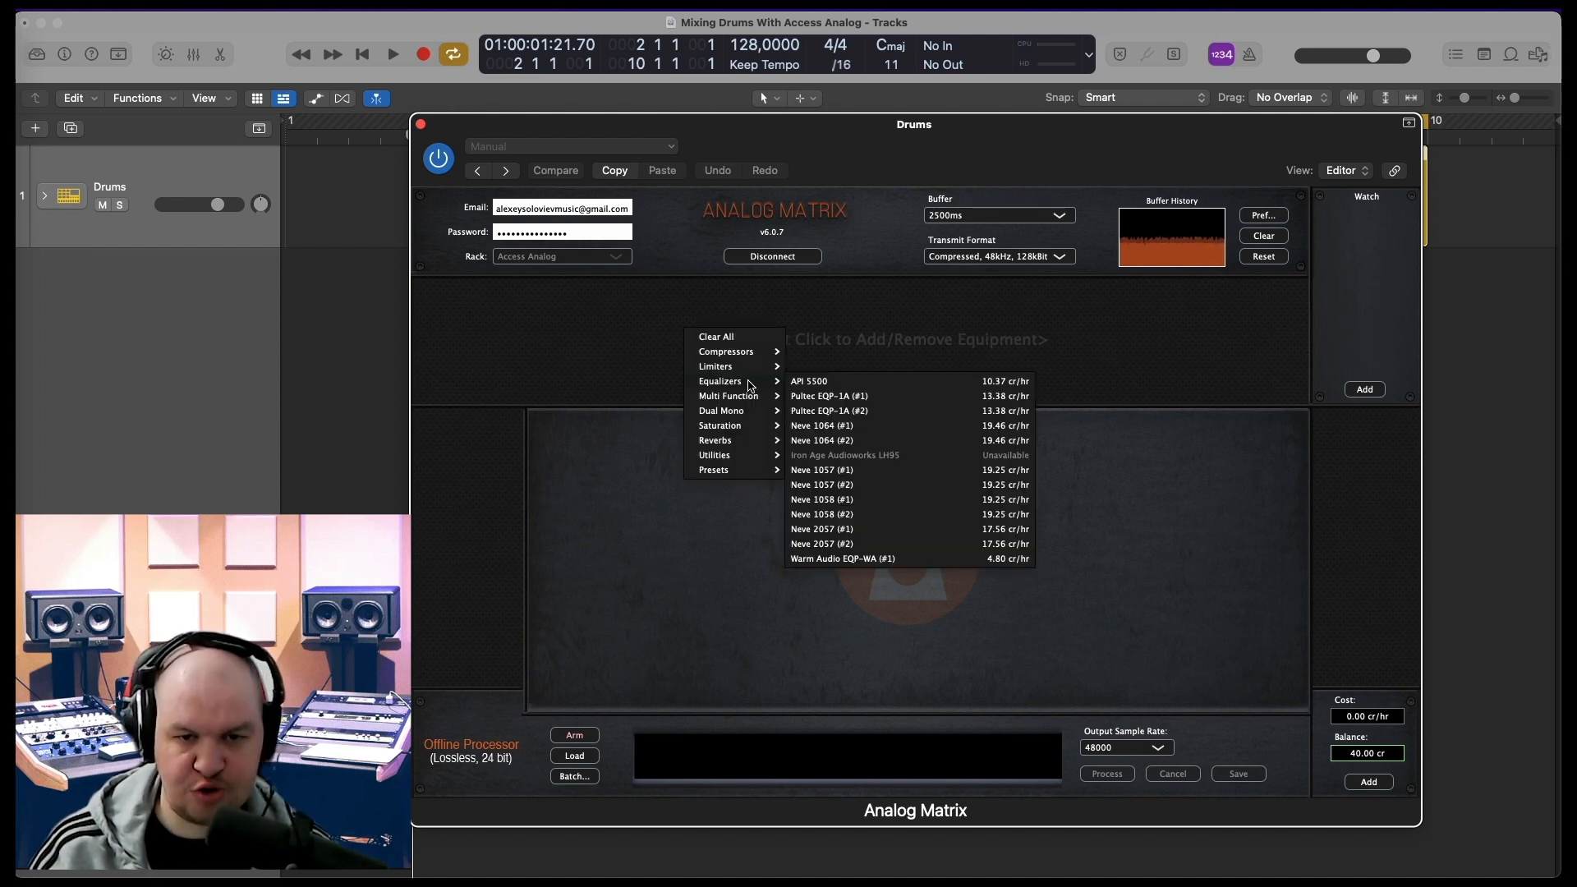
{"action": "left_click", "coordinate": [830, 396]}
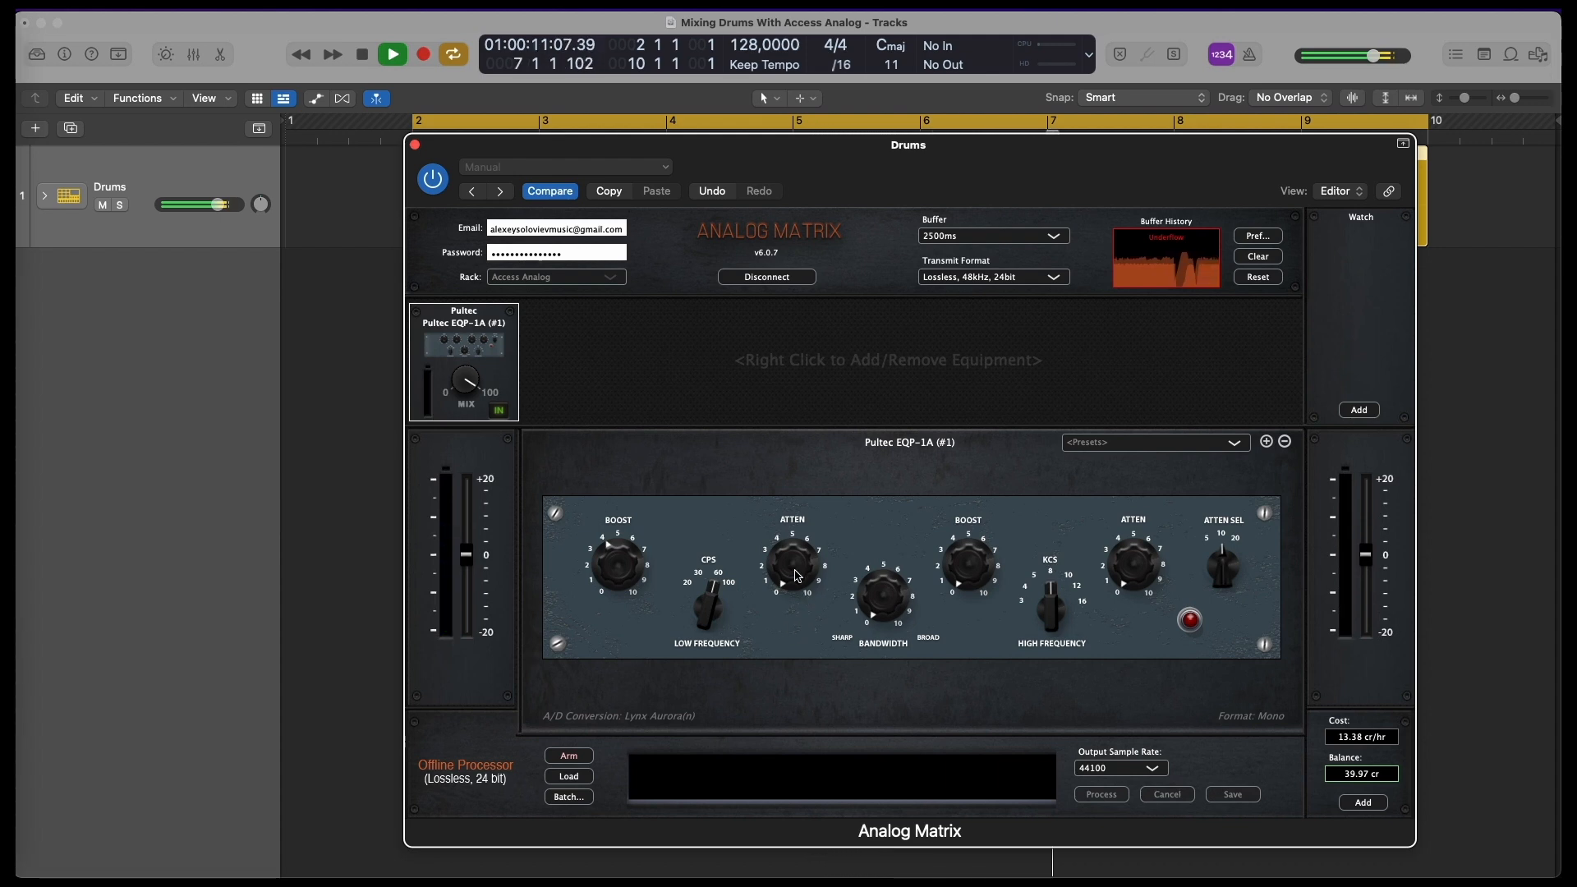
{"action": "left_click_drag", "start_coordinate": [788, 566], "coordinate": [786, 449]}
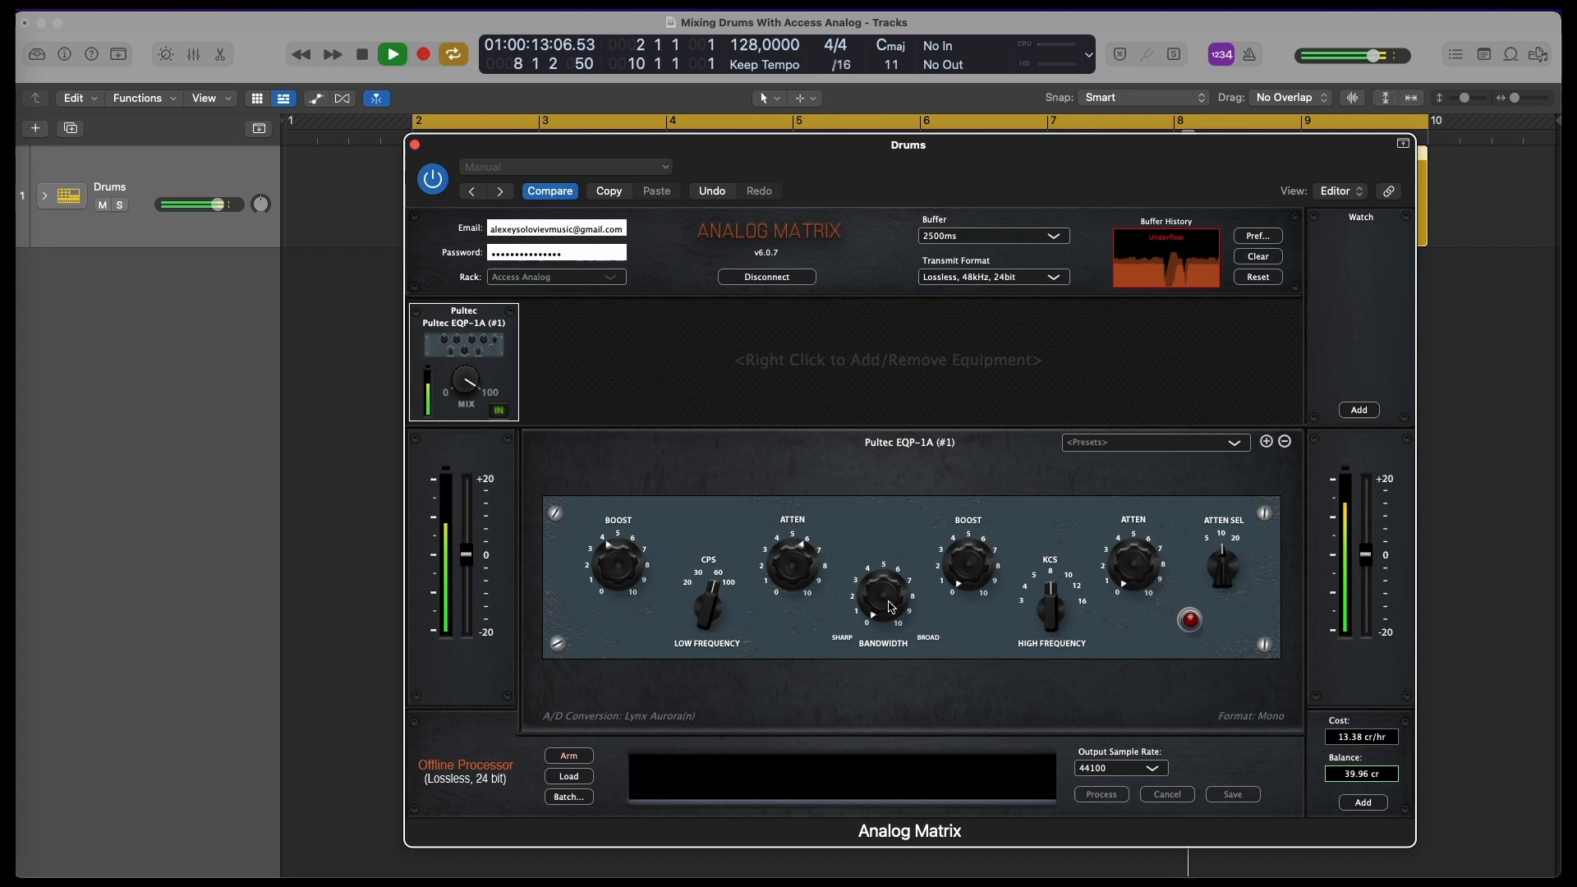
{"action": "left_click_drag", "start_coordinate": [885, 593], "coordinate": [885, 512]}
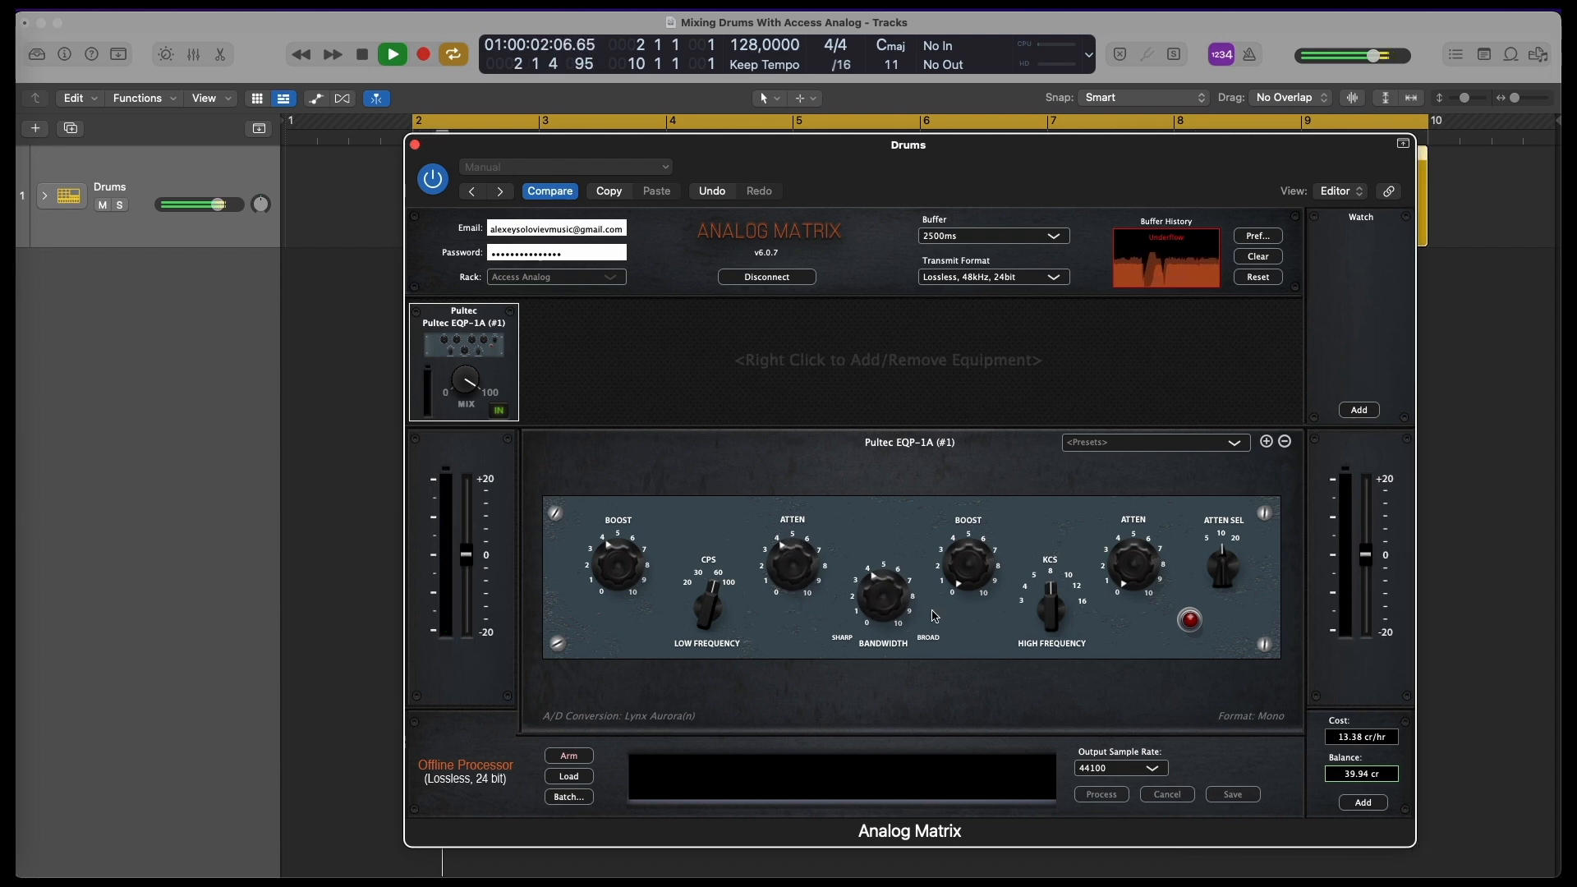
Set the Pultec's high-frequency boost to about 6, switch the unit back in and stop playback
{"action": "left_click_drag", "start_coordinate": [968, 586], "coordinate": [973, 520]}
{"action": "mouse_move", "coordinate": [1057, 612]}
{"action": "left_mouse_down"}
{"action": "mouse_move", "coordinate": [1059, 568]}
{"action": "mouse_move", "coordinate": [1059, 603]}
{"action": "left_mouse_up"}
{"action": "left_click_drag", "start_coordinate": [963, 565], "coordinate": [975, 465]}
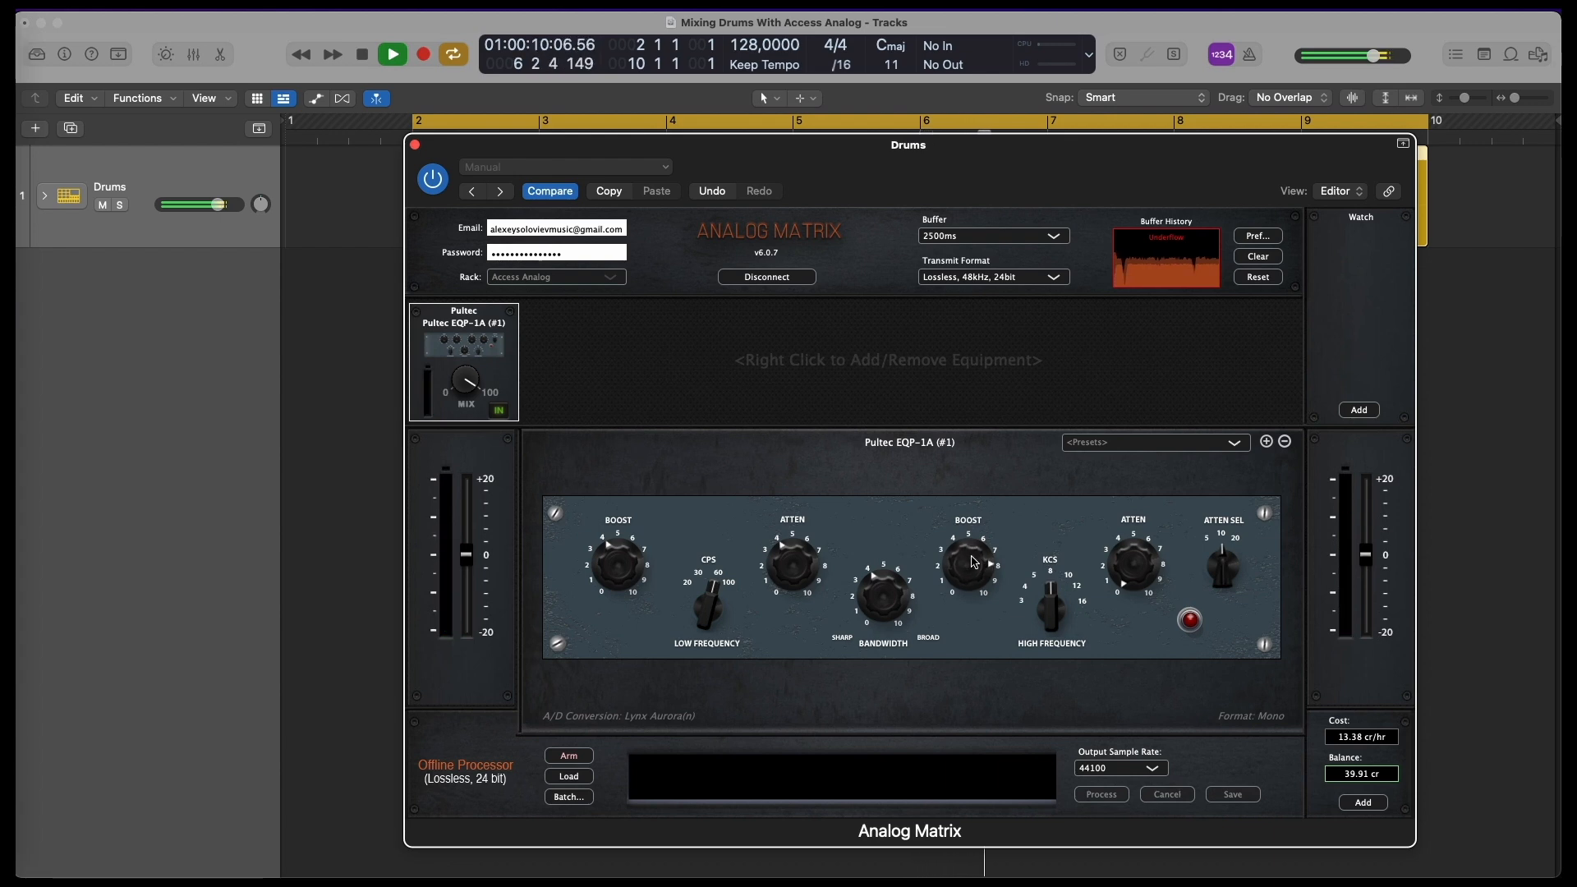
{"action": "left_click_drag", "start_coordinate": [974, 562], "coordinate": [970, 579]}
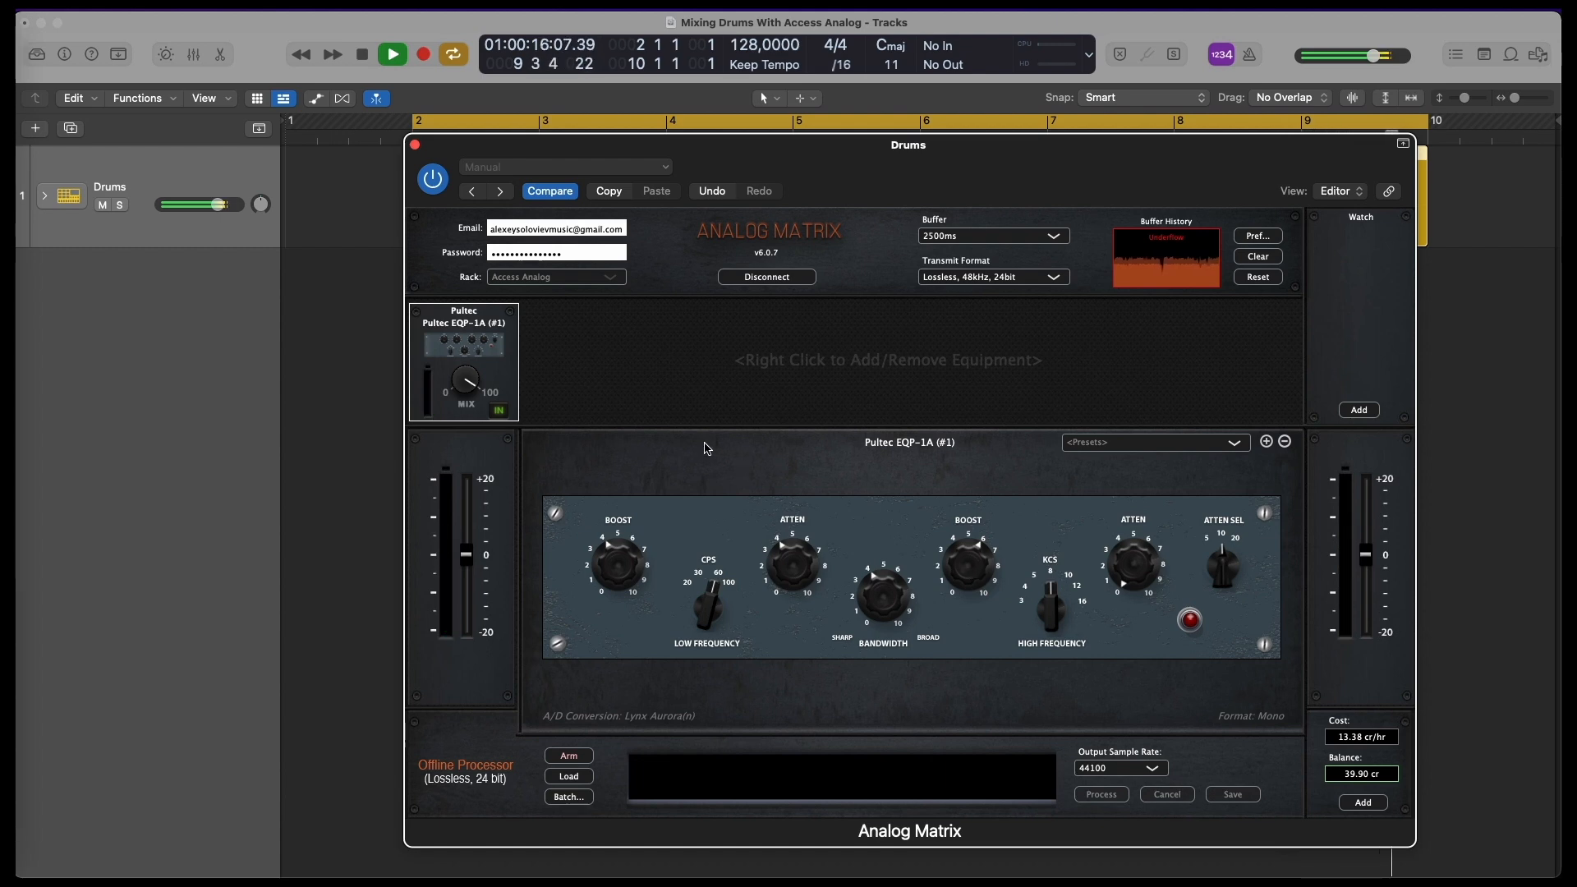
{"action": "left_click", "coordinate": [499, 411]}
{"action": "key", "text": "space"}
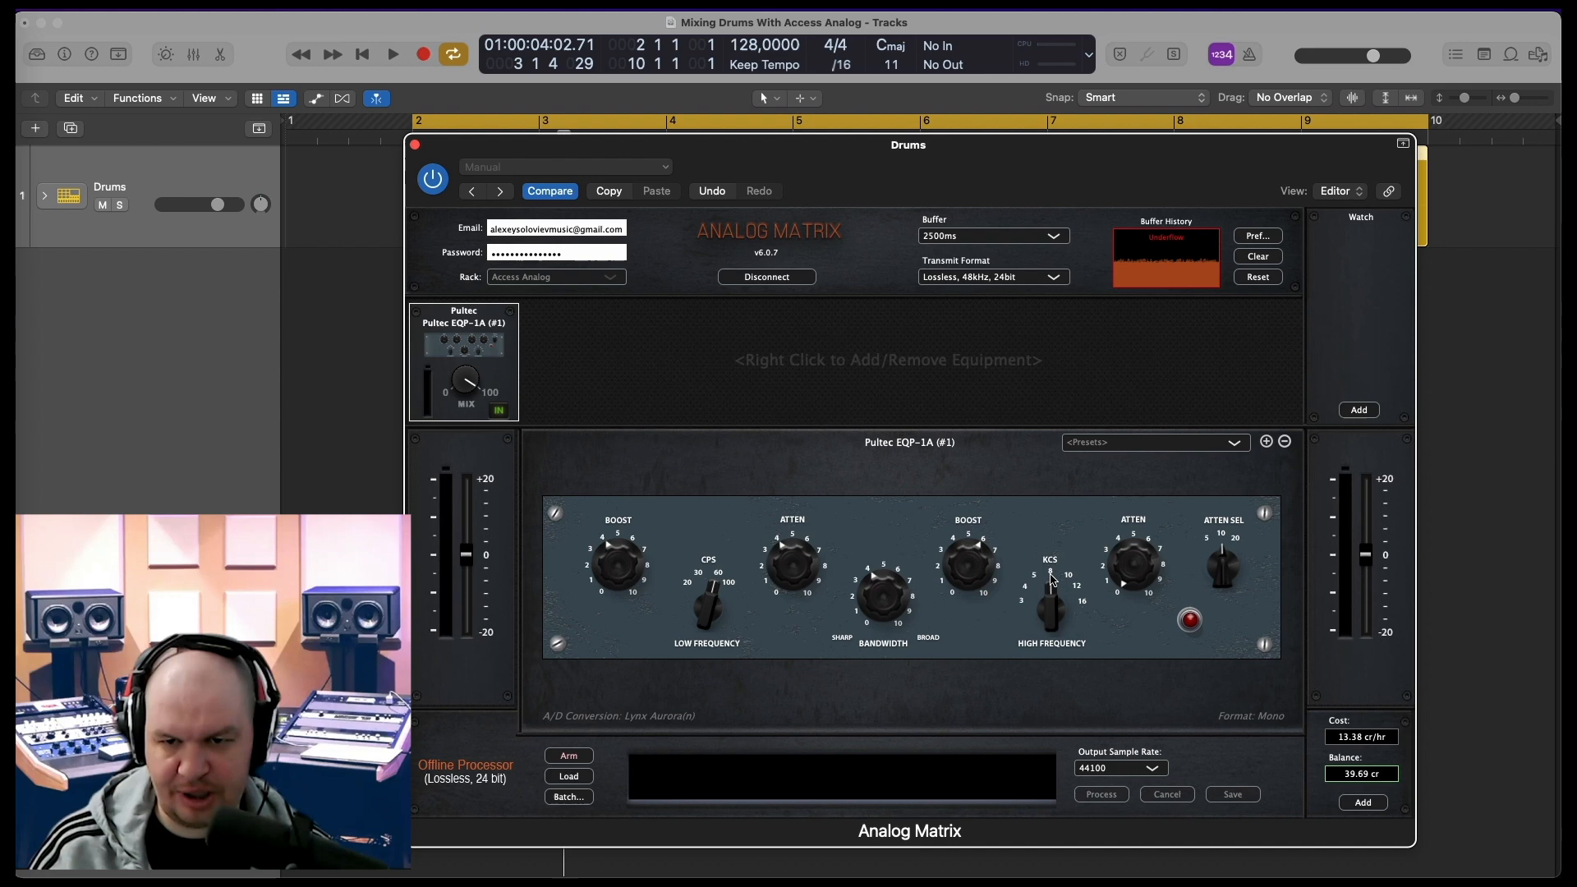
Add the UA 1176LN (#1) compressor, lower its input to about 36 and turn its output down slightly
{"action": "right_click", "coordinate": [567, 347]}
{"action": "mouse_move", "coordinate": [604, 372]}
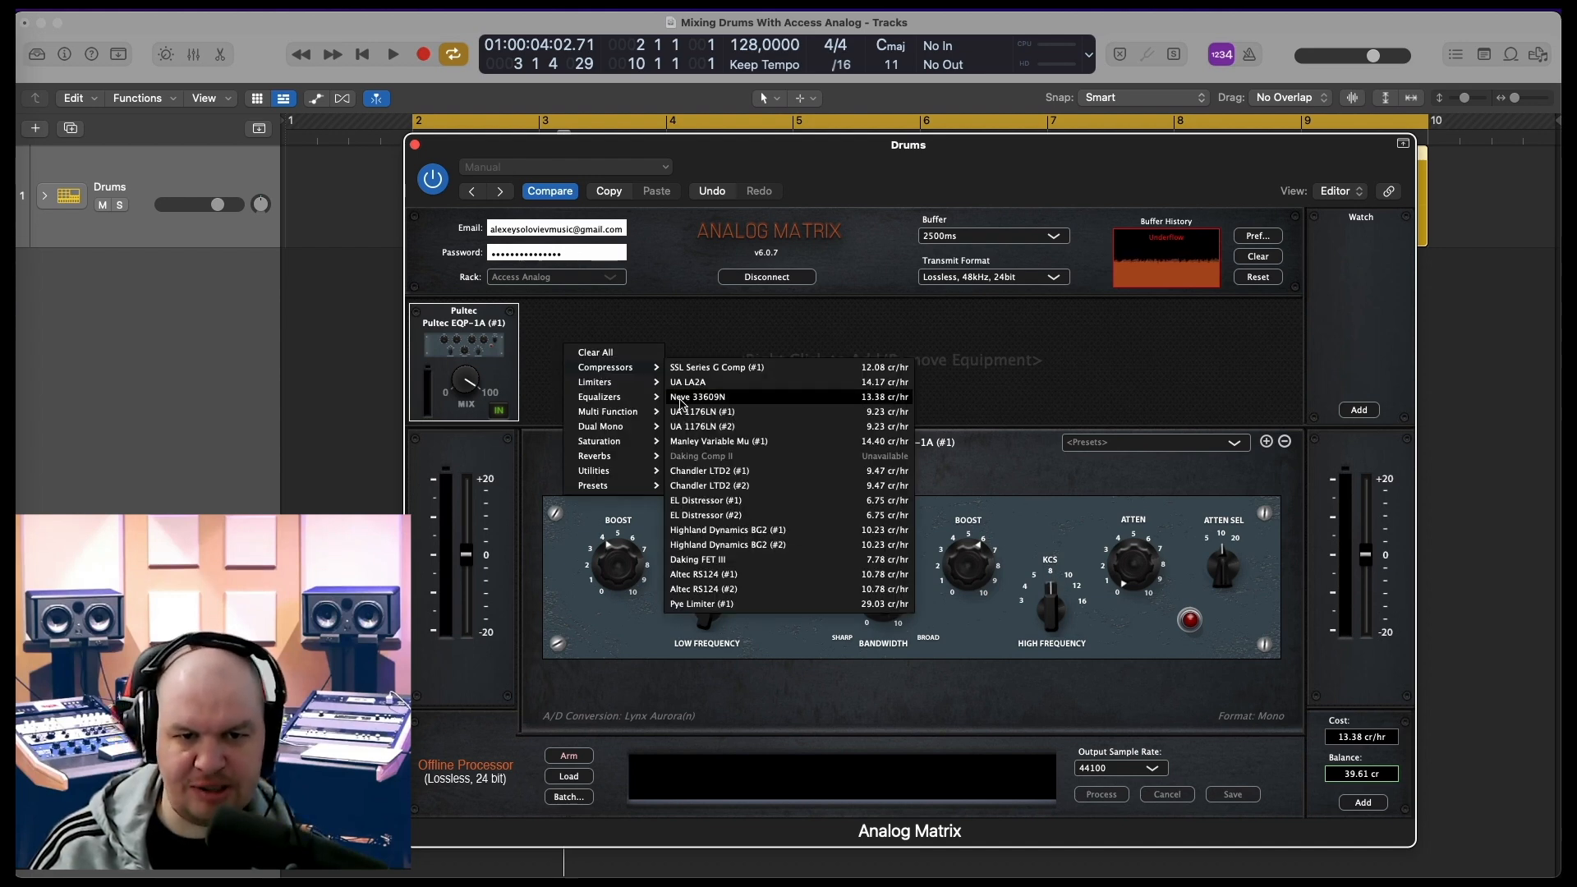
{"action": "left_click", "coordinate": [694, 419]}
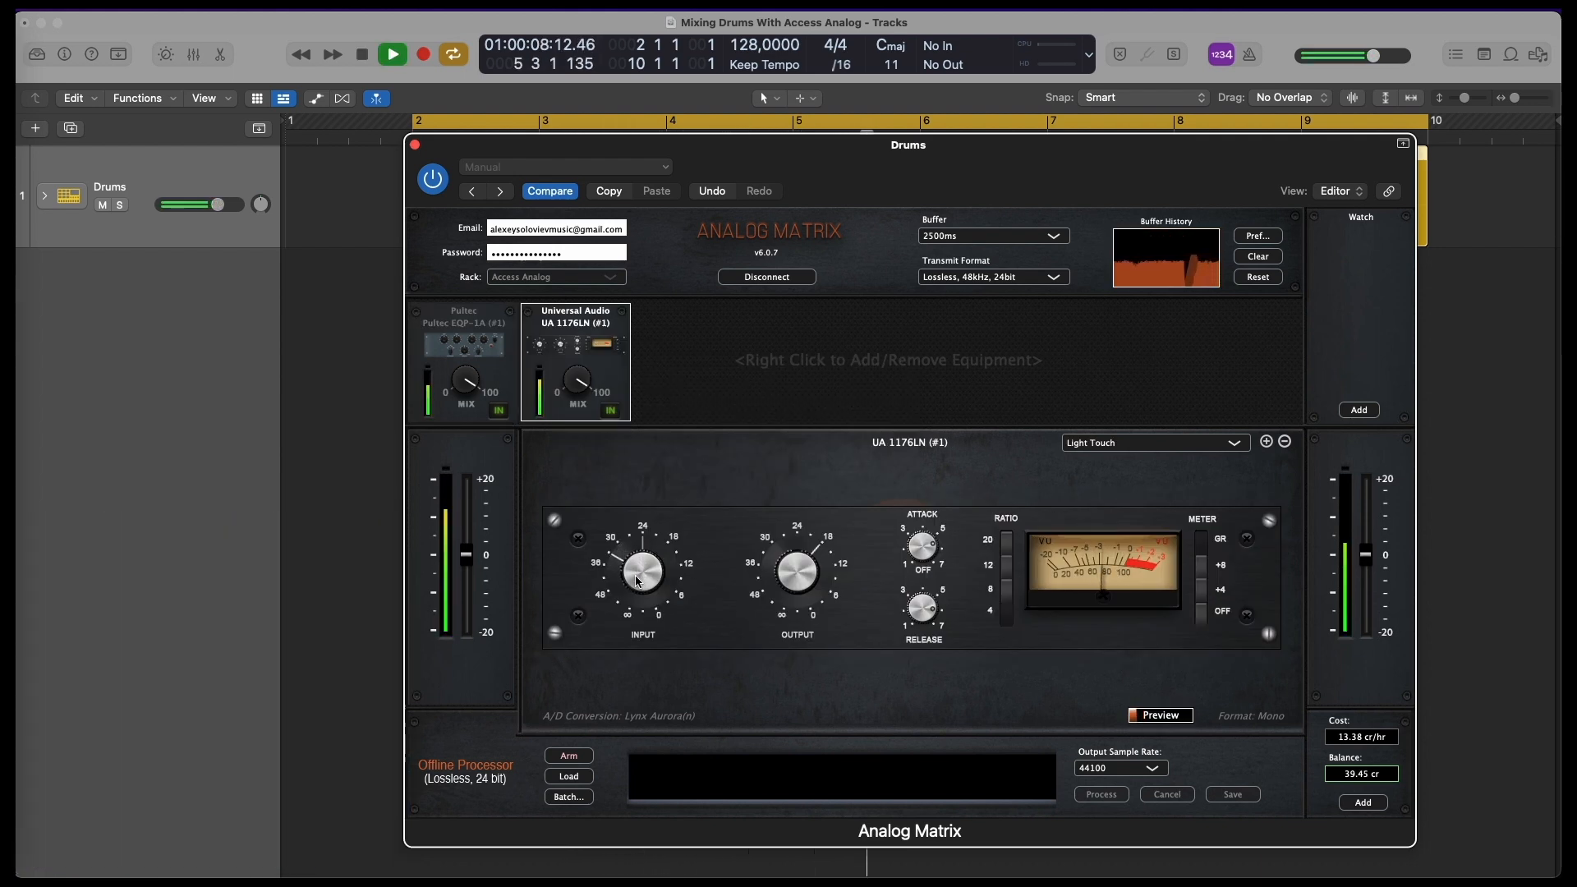
{"action": "left_click_drag", "start_coordinate": [638, 581], "coordinate": [643, 593]}
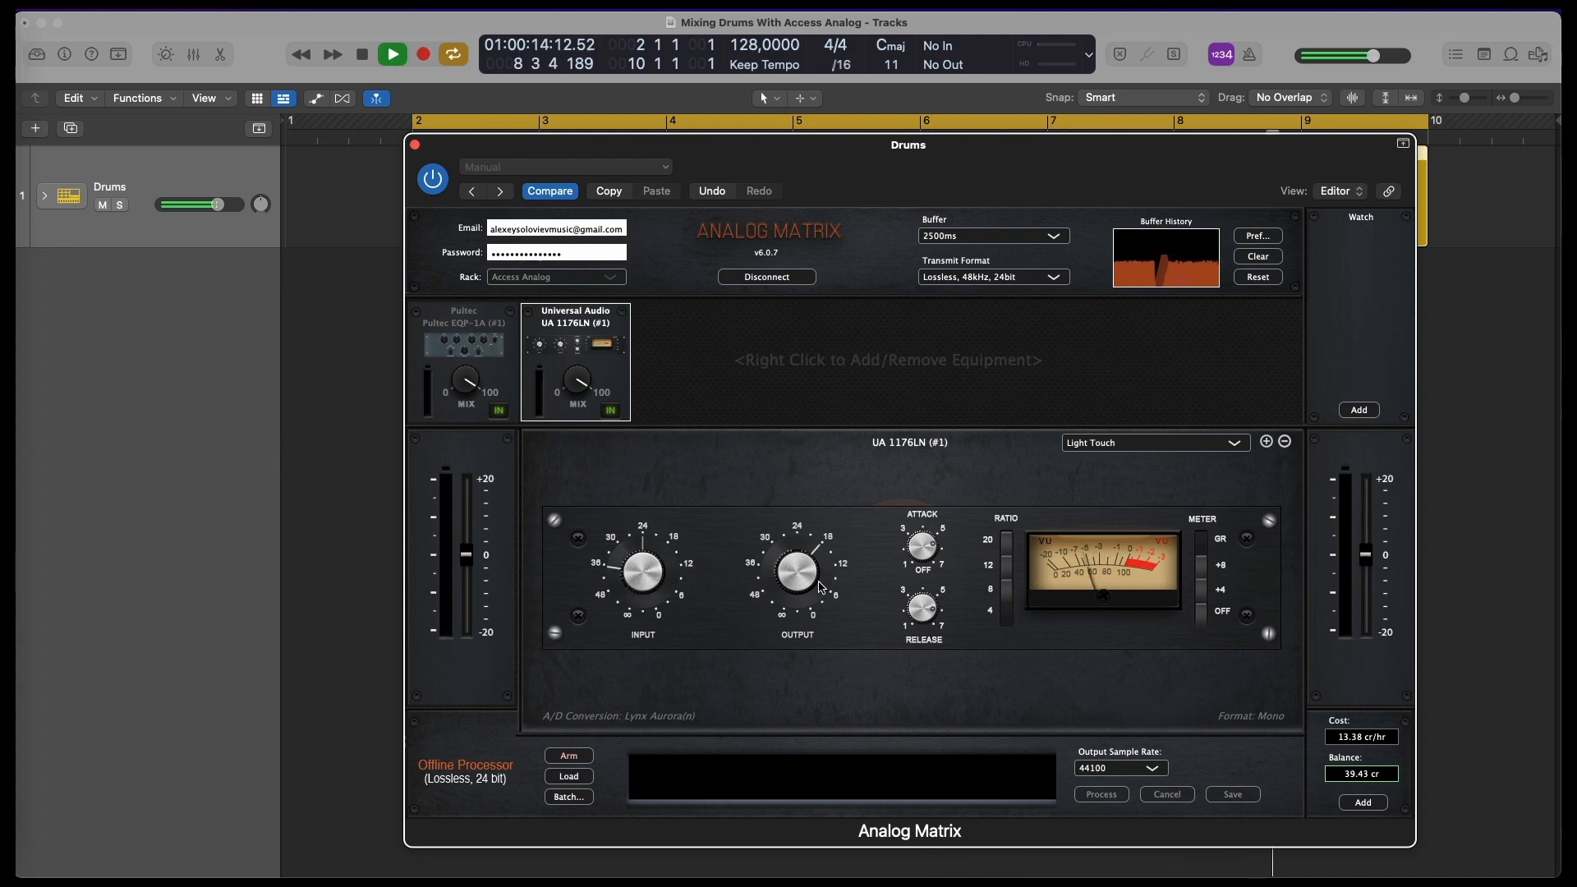
{"action": "left_click_drag", "start_coordinate": [802, 573], "coordinate": [803, 586]}
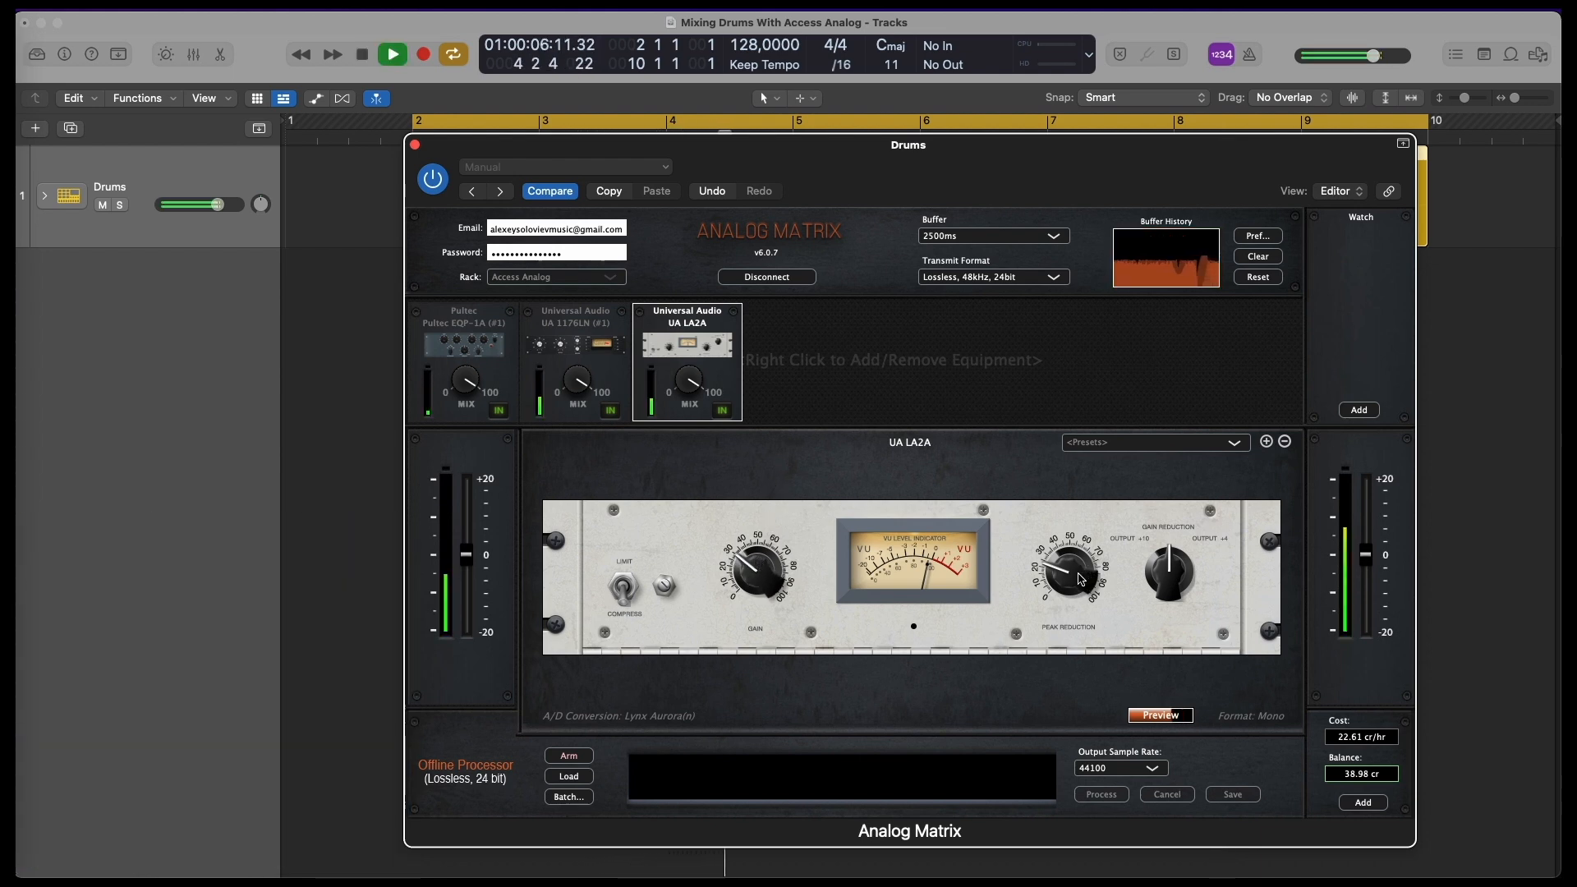
Set the UA LA2A's peak reduction to about 50 and gain to about 40, and bypass the 1176LN
{"action": "left_click_drag", "start_coordinate": [1089, 579], "coordinate": [1084, 533]}
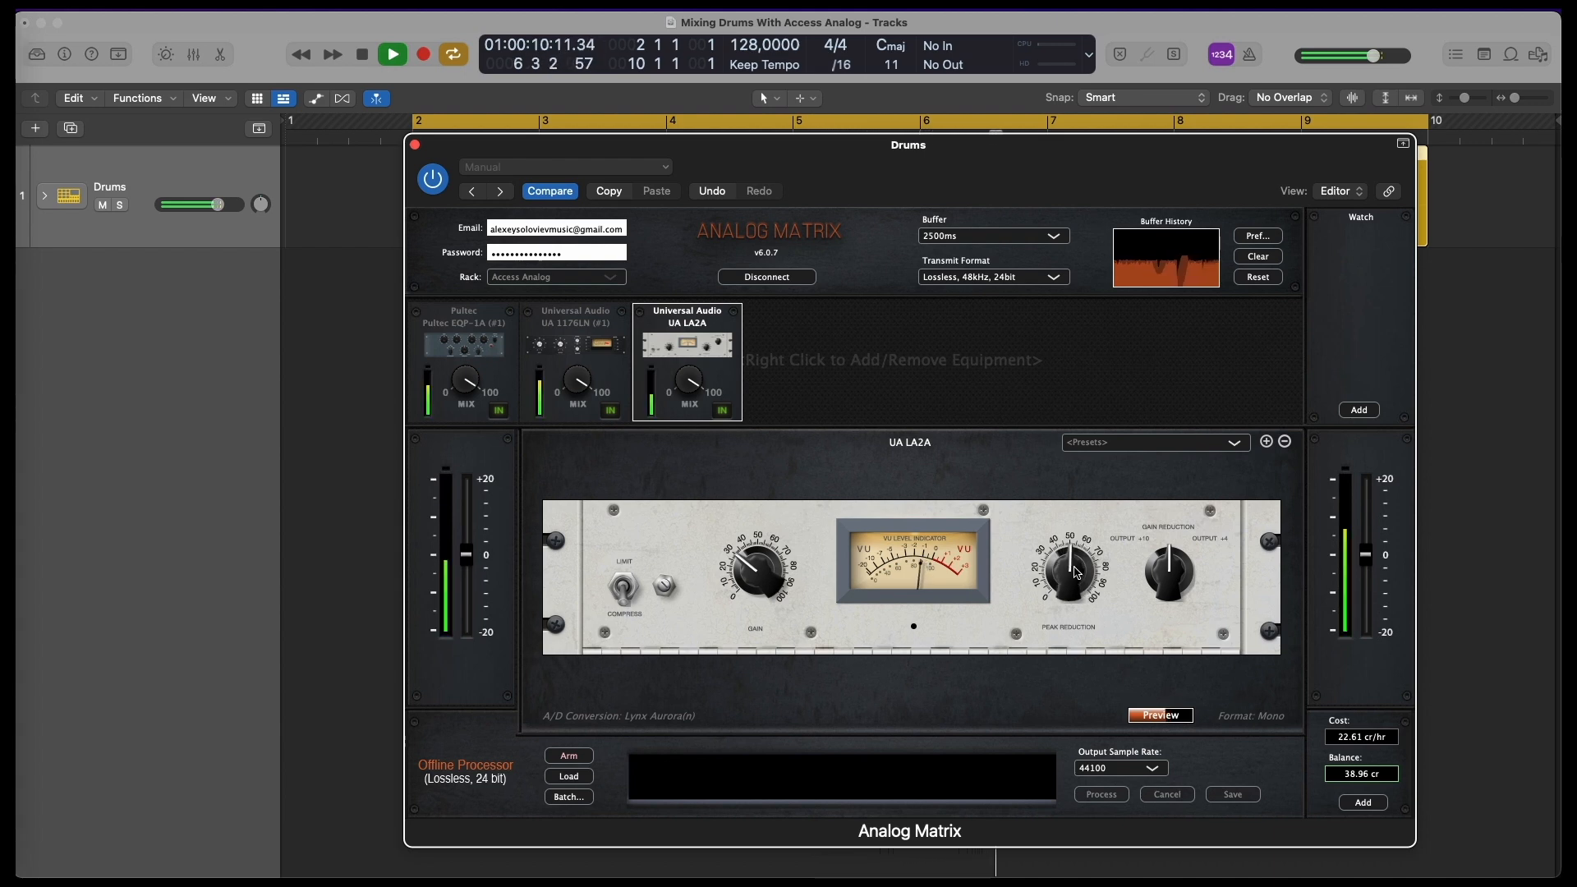
{"action": "left_click_drag", "start_coordinate": [754, 564], "coordinate": [760, 555]}
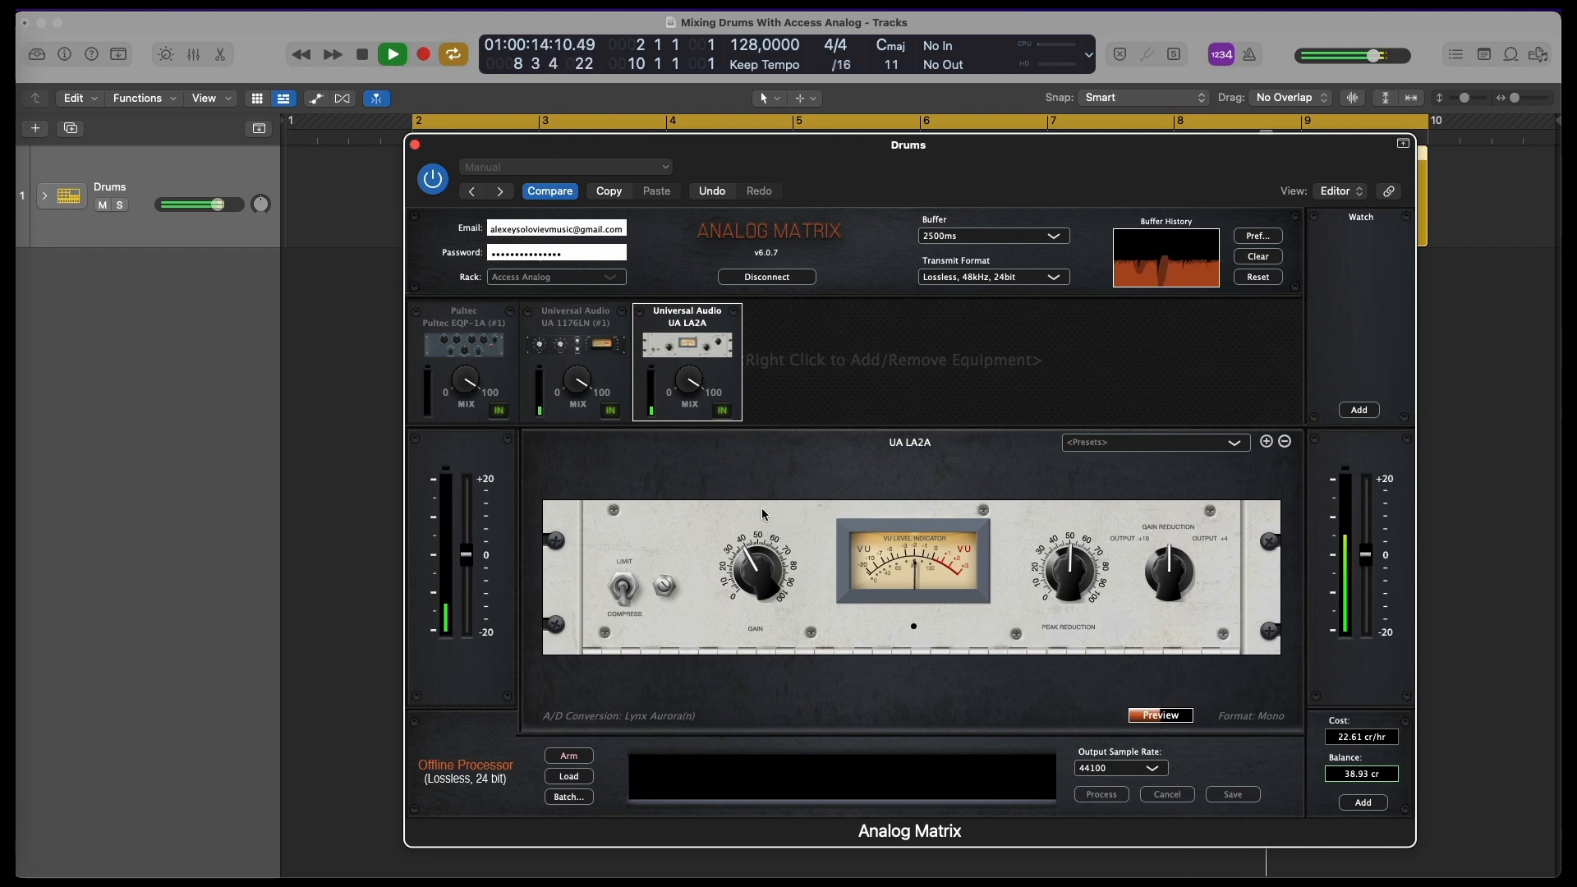
{"action": "left_click", "coordinate": [610, 411]}
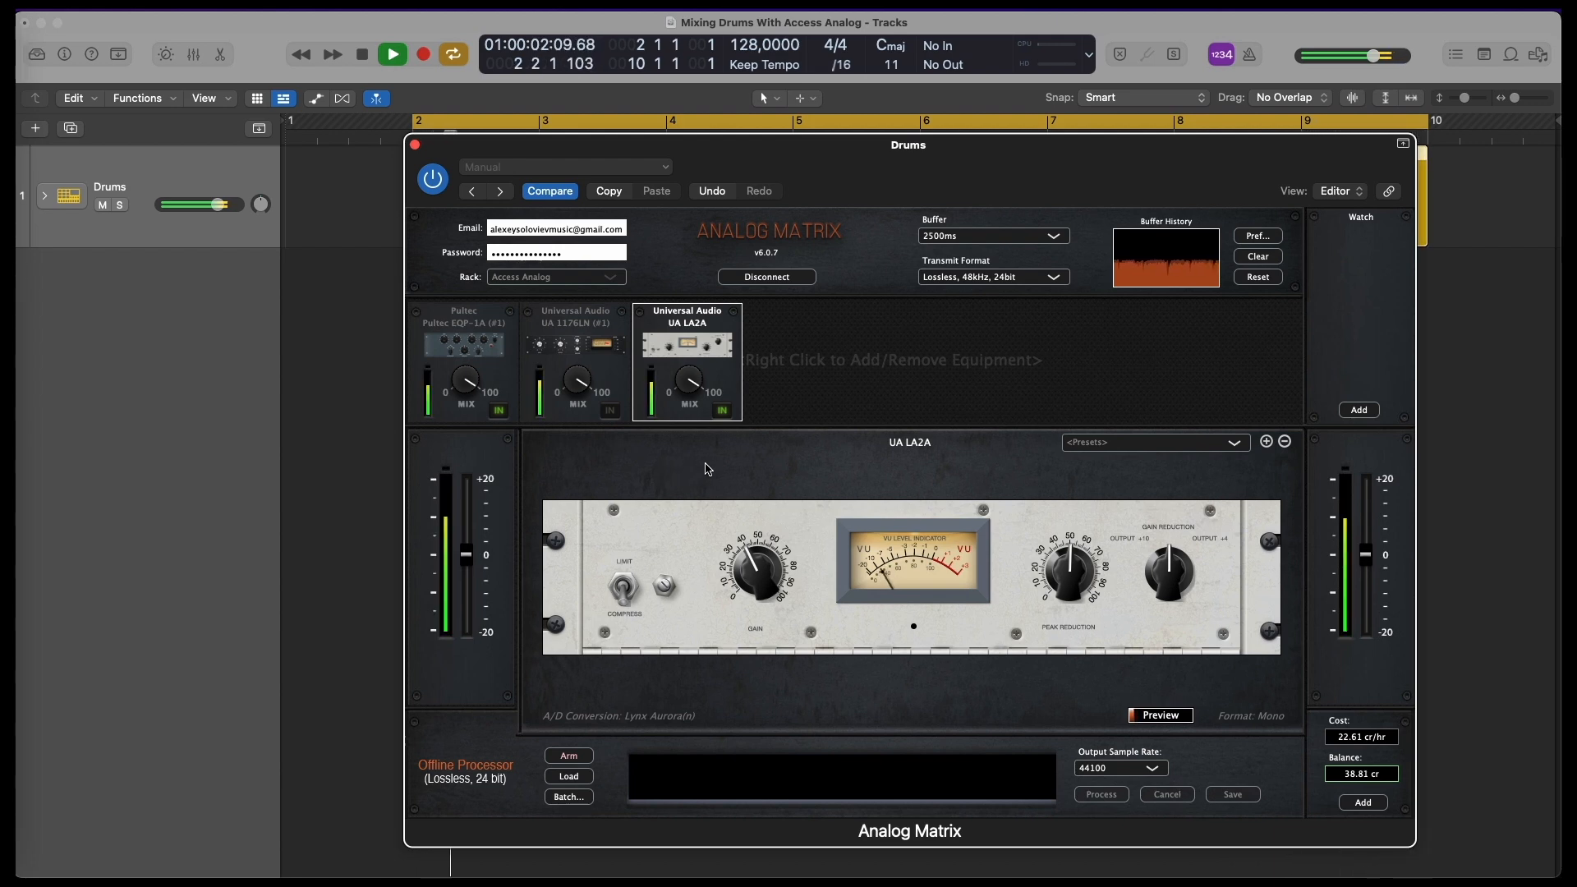
Compare the LA2A bypassed and engaged, set its mix to about 50 and stop playback
{"action": "left_click", "coordinate": [722, 410]}
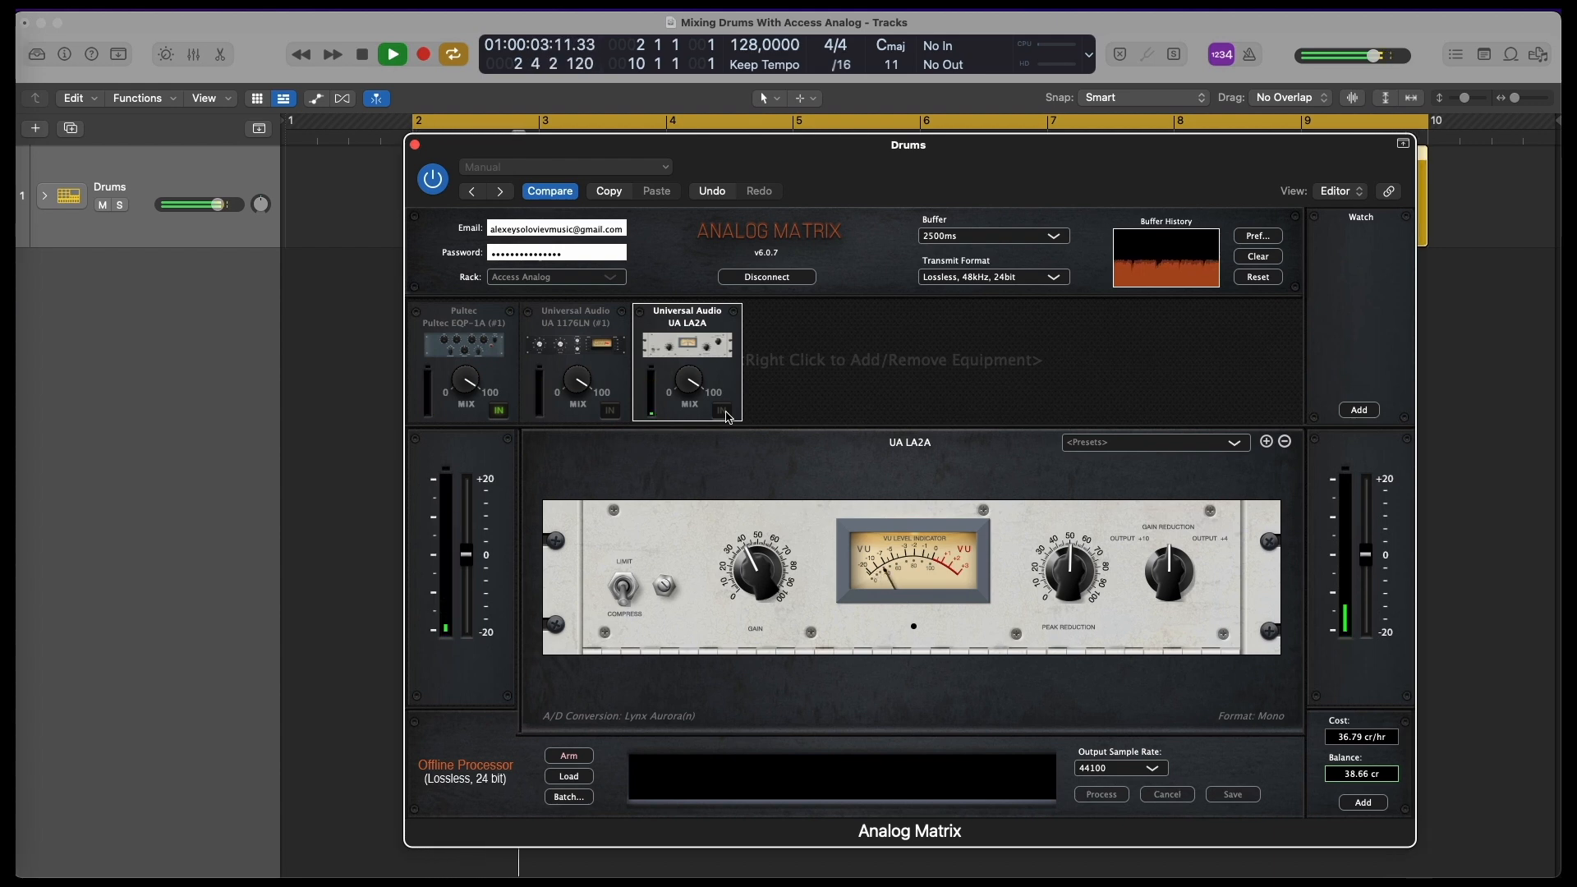
{"action": "left_click", "coordinate": [725, 412]}
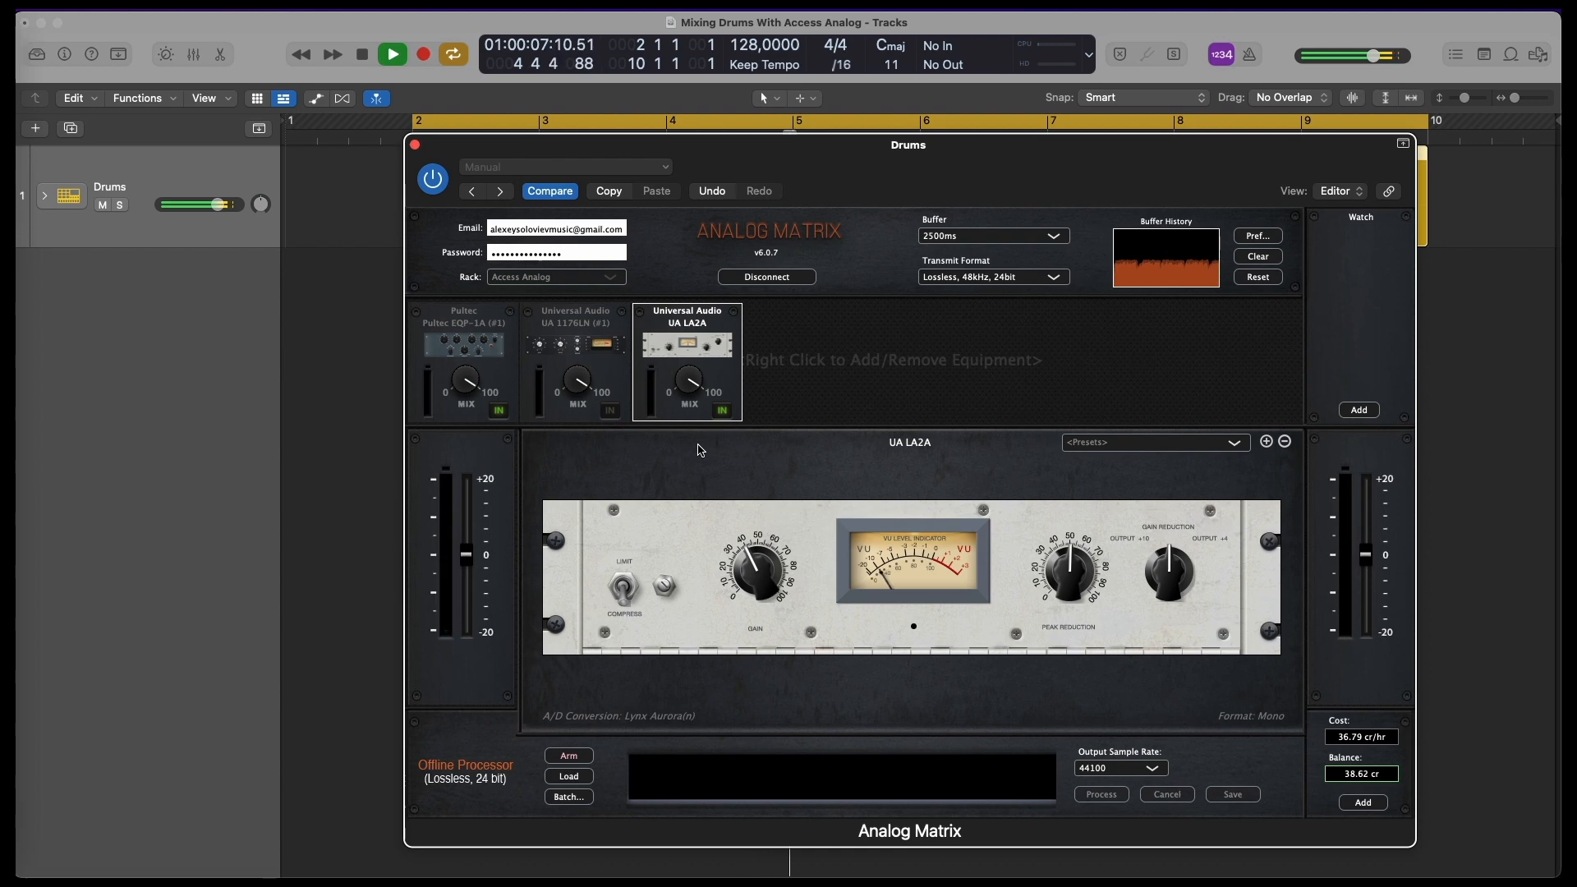
{"action": "left_click_drag", "start_coordinate": [693, 390], "coordinate": [696, 449]}
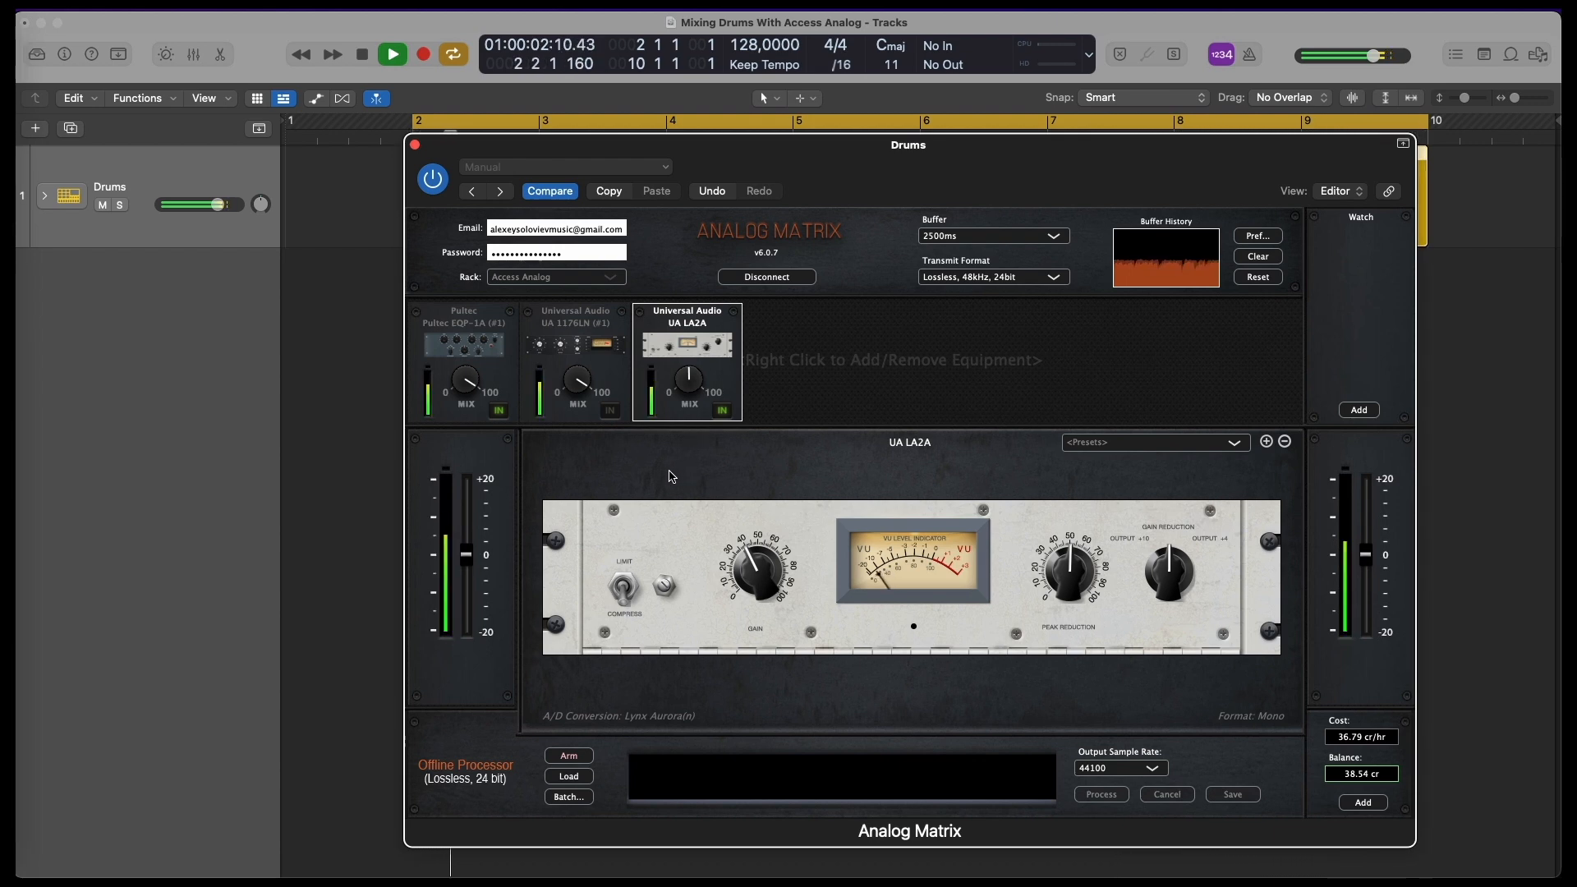
{"action": "key", "text": "space"}
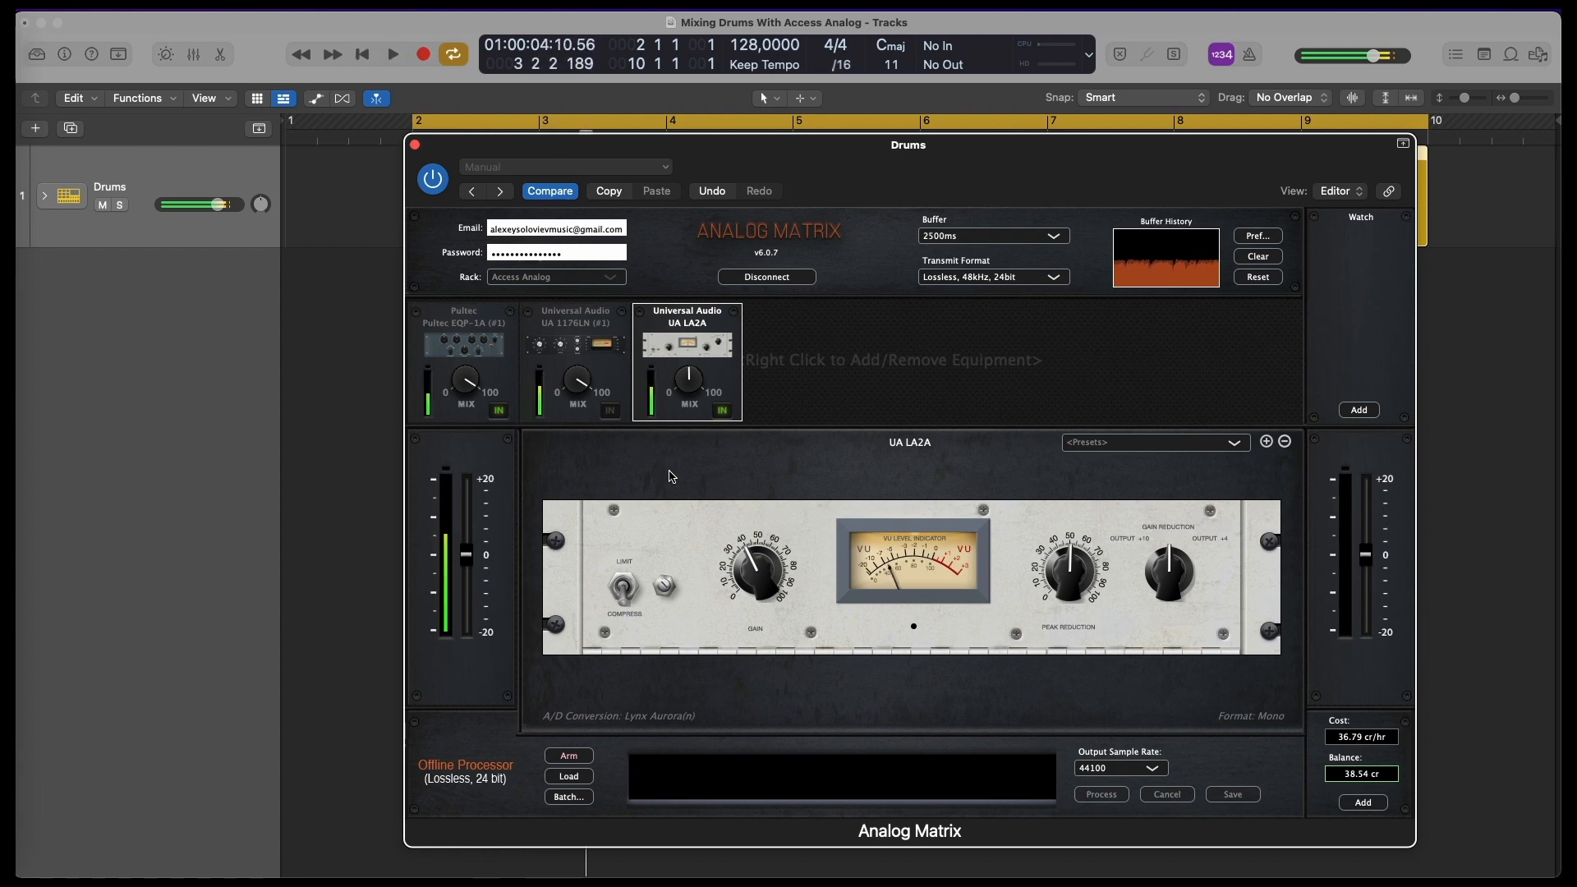
Add the Black Box HG-2 (#1) saturation unit to the end of the chain and start playback
{"action": "right_click", "coordinate": [785, 358]}
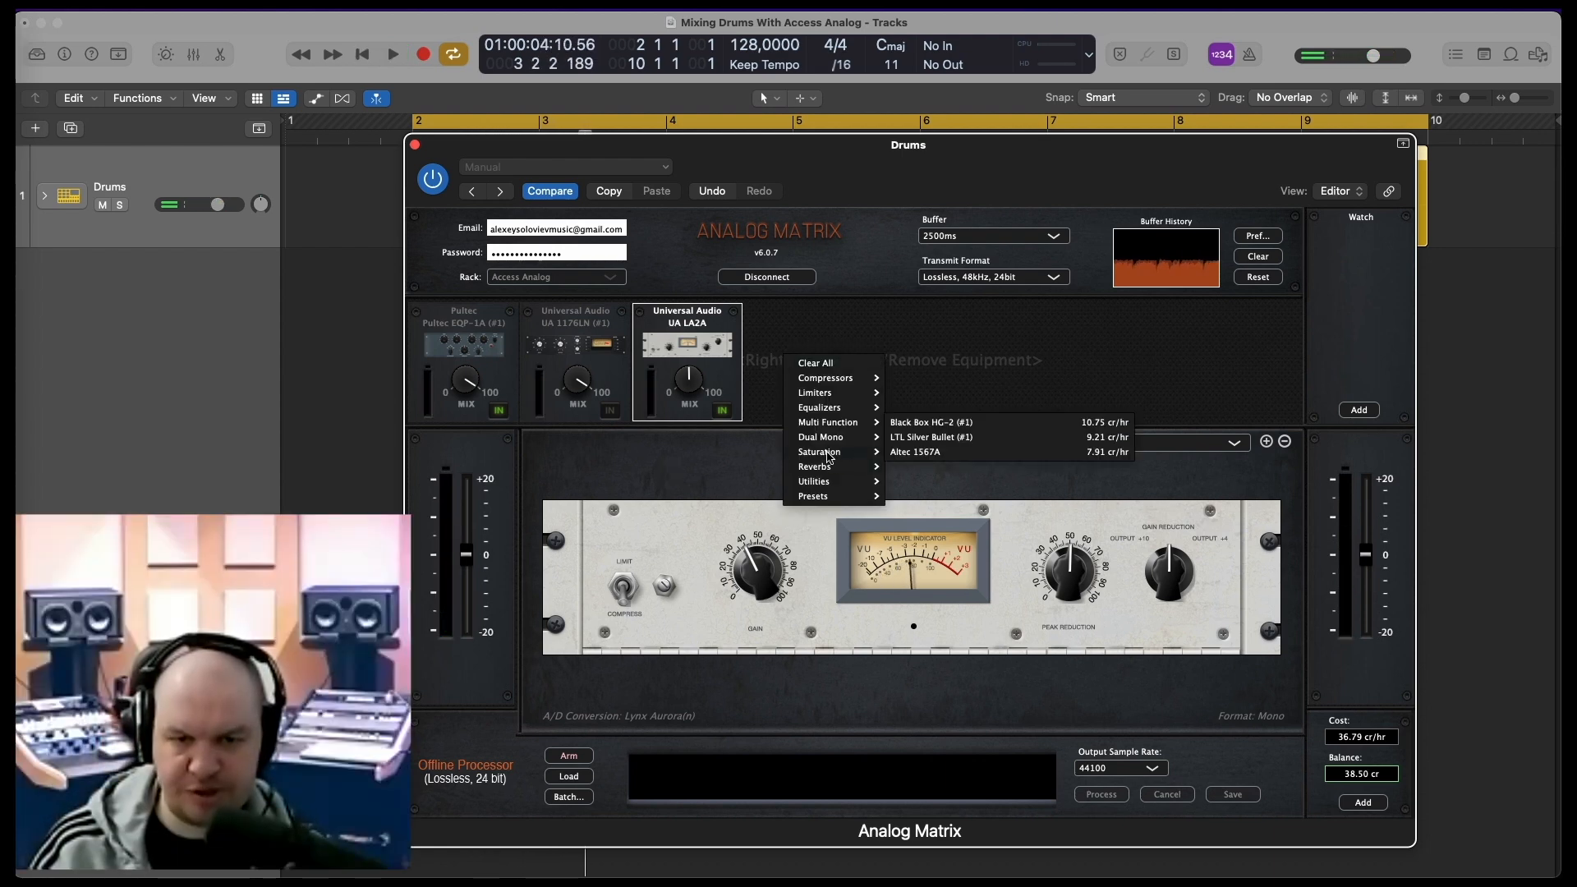
{"action": "left_click", "coordinate": [945, 421]}
{"action": "key", "text": "space"}
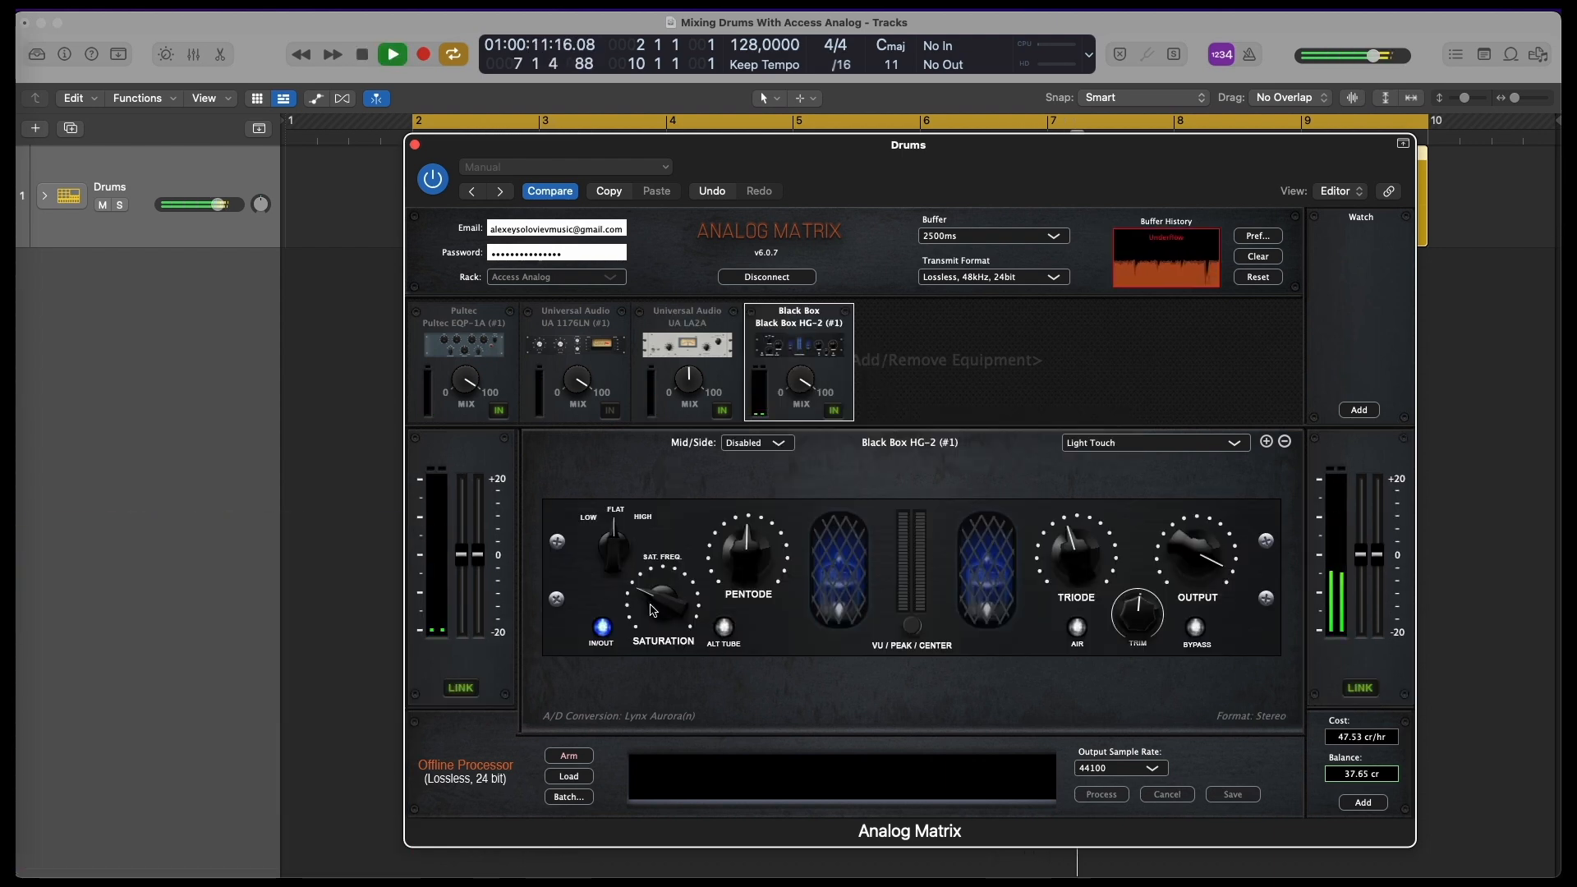
Turn down the HG-2's saturation, output and pentode levels while listening, and stop playback
{"action": "left_click_drag", "start_coordinate": [653, 609], "coordinate": [661, 636]}
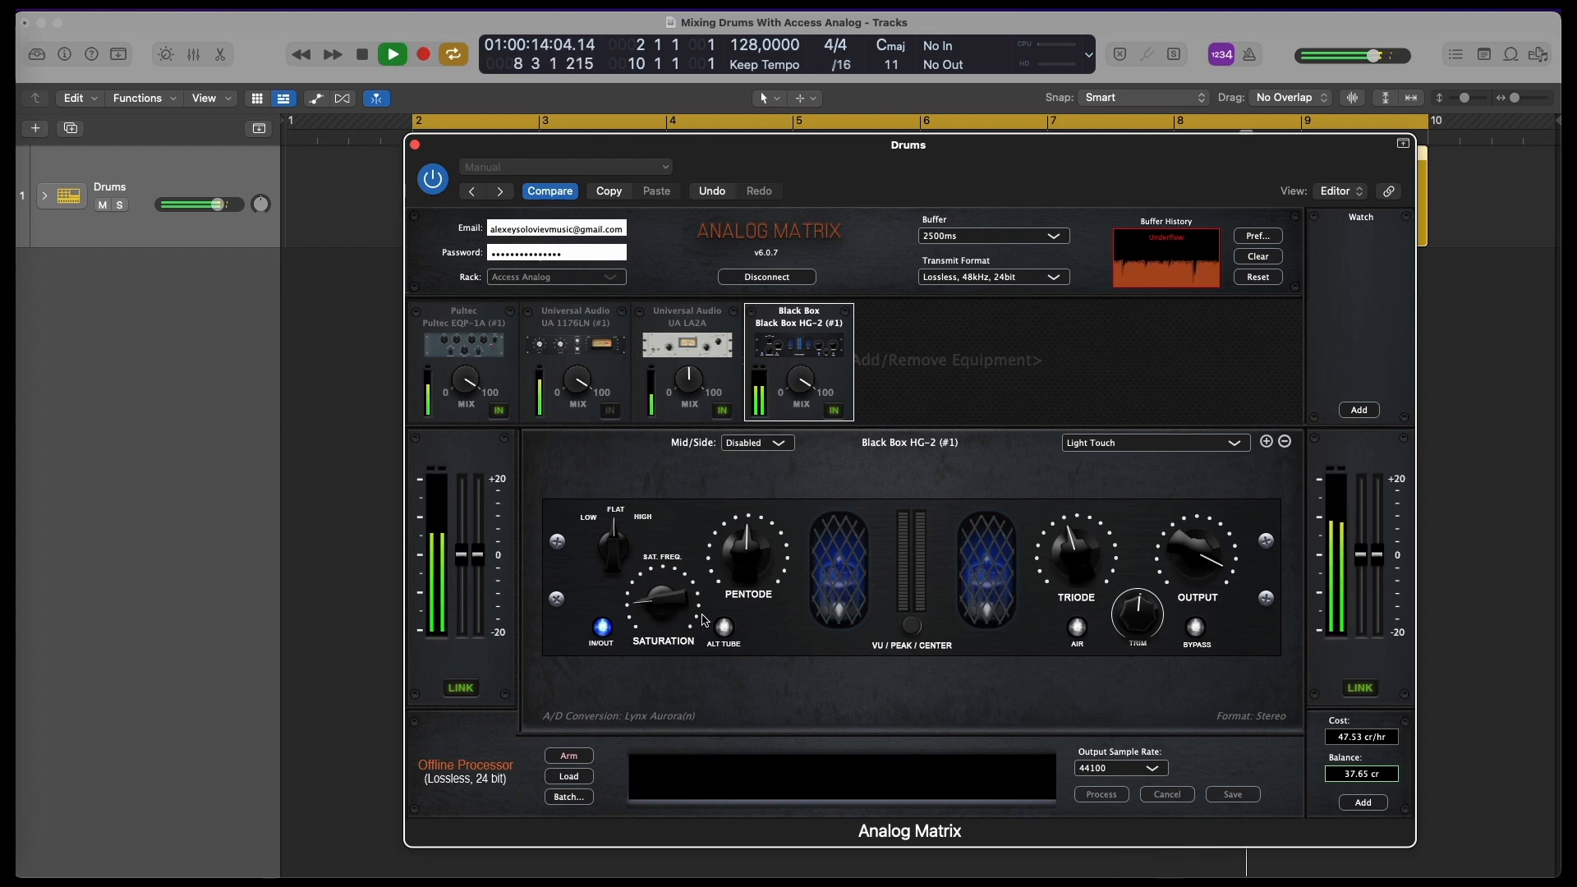
{"action": "mouse_move", "coordinate": [1196, 571]}
{"action": "left_mouse_down"}
{"action": "mouse_move", "coordinate": [1199, 623]}
{"action": "mouse_move", "coordinate": [1192, 576]}
{"action": "left_mouse_up"}
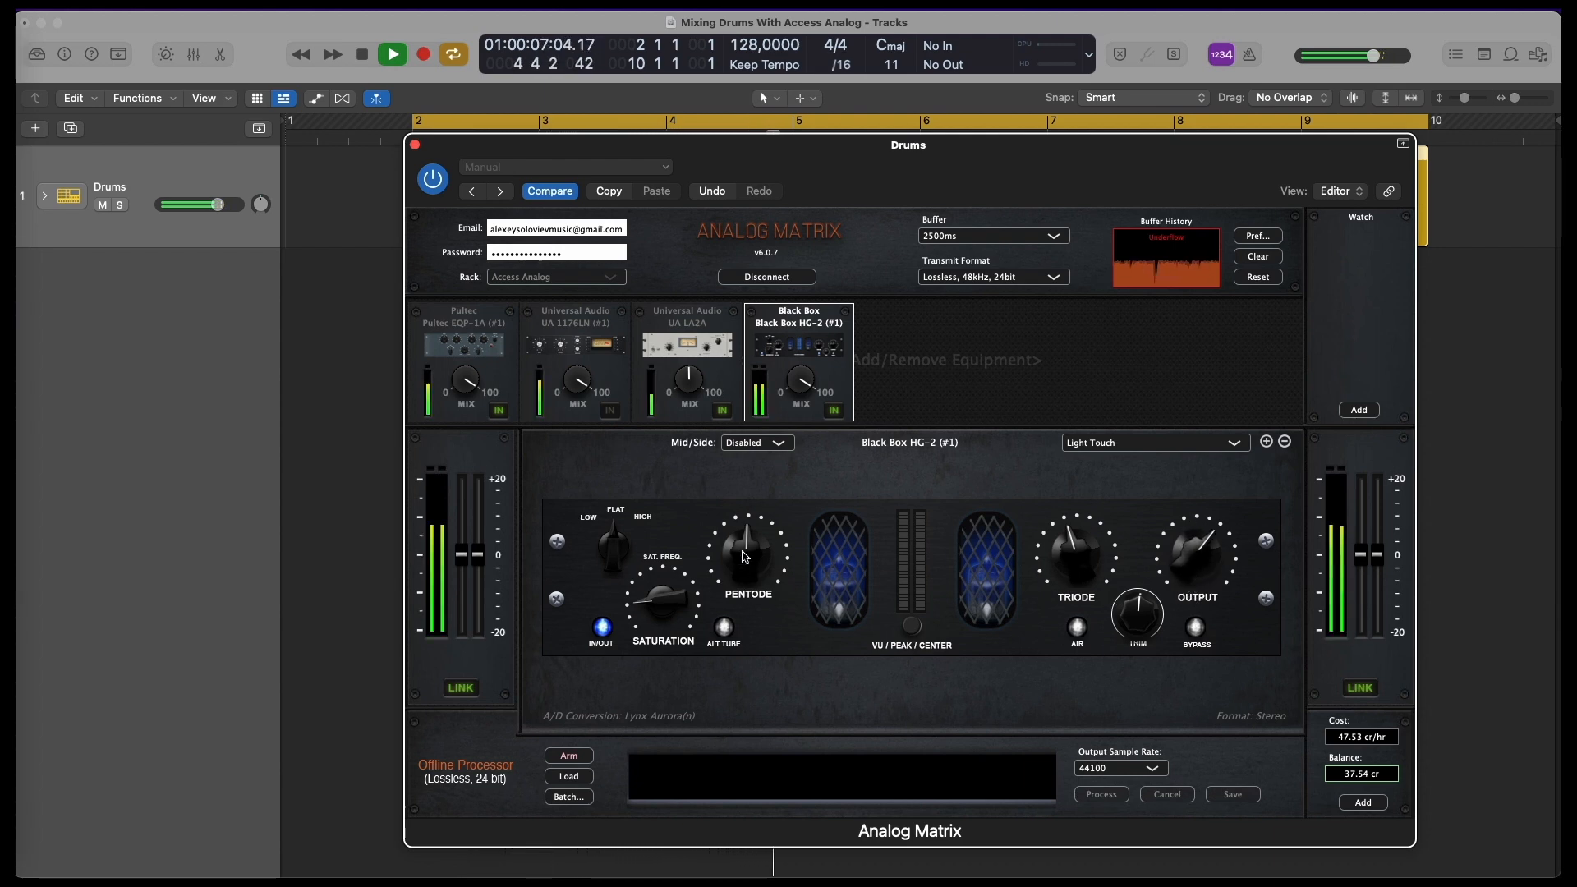
{"action": "left_click_drag", "start_coordinate": [744, 543], "coordinate": [748, 555]}
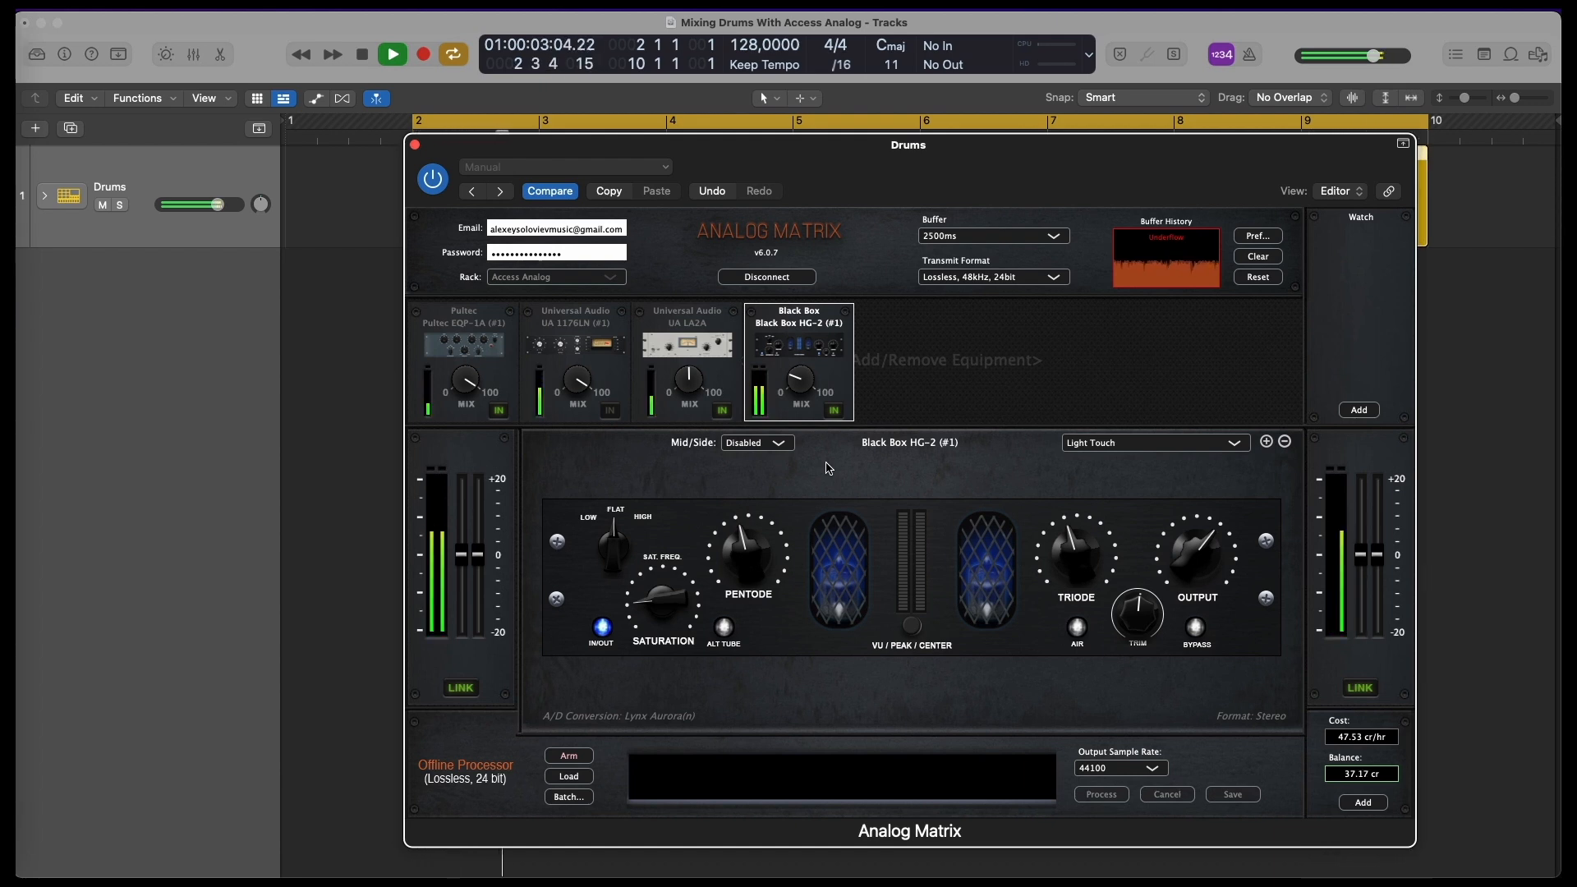
{"action": "key", "text": "space"}
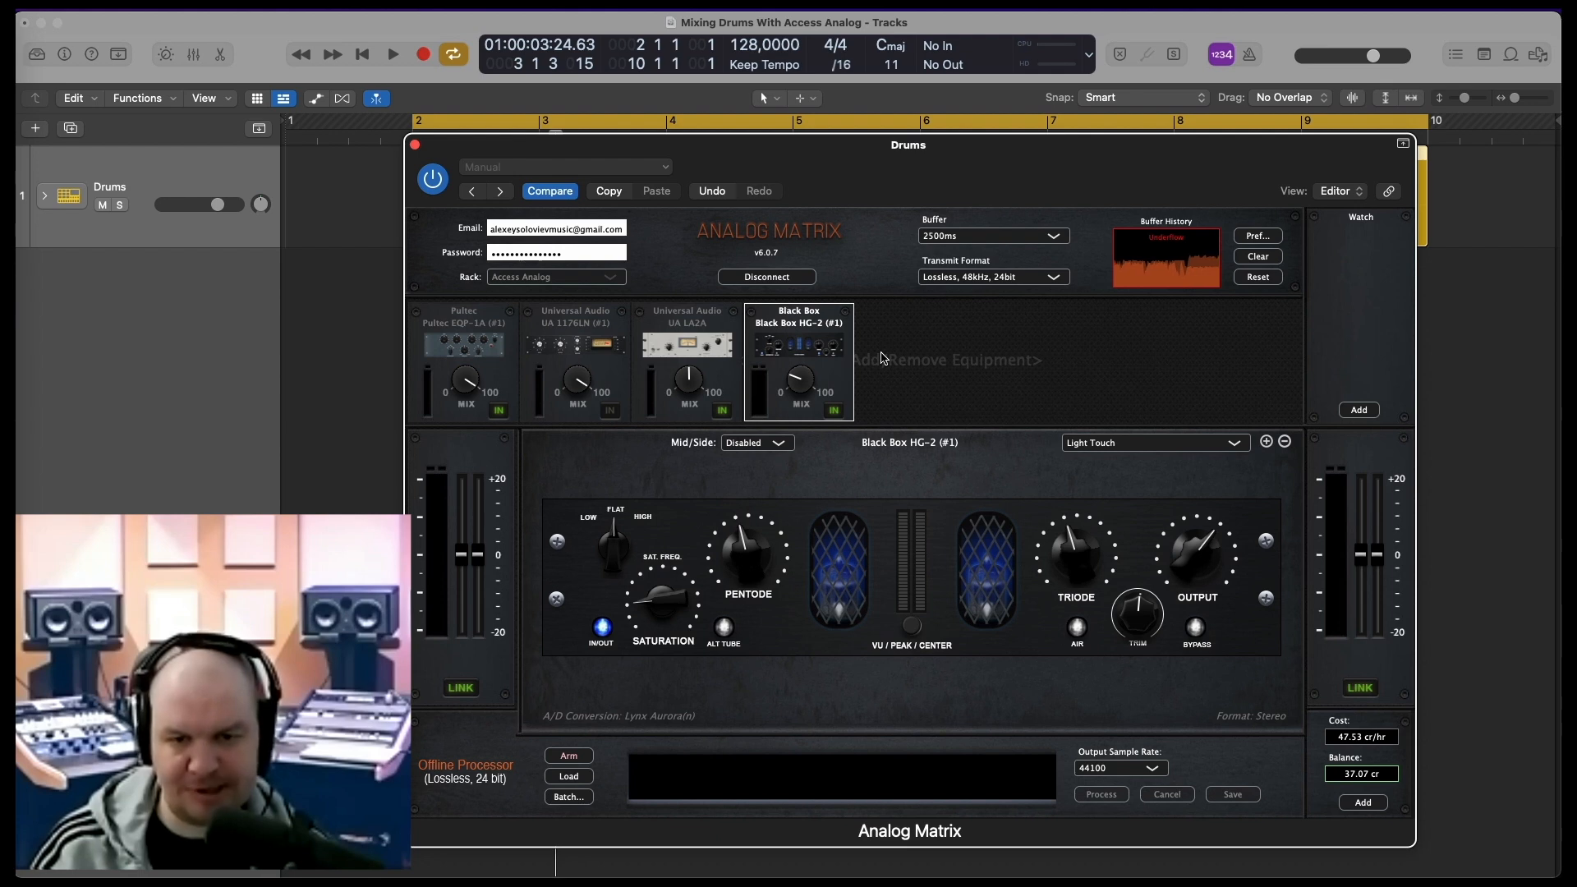
Add the EL Distressor (#1) compressor after the HG-2 and raise its output level
{"action": "left_click", "coordinate": [881, 358]}
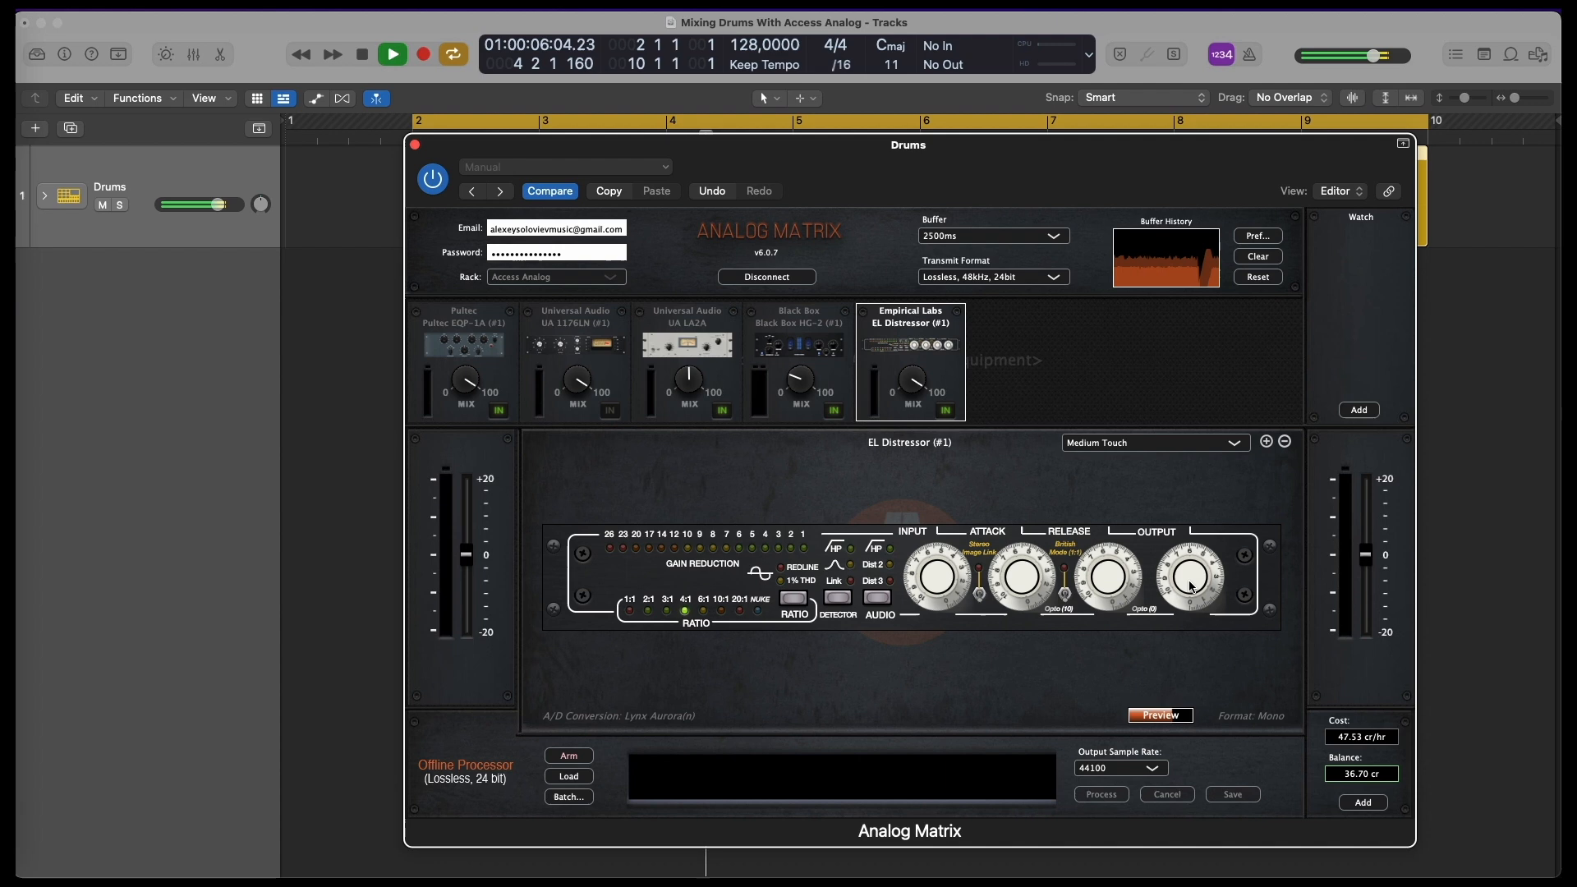
{"action": "left_click_drag", "start_coordinate": [1188, 598], "coordinate": [1195, 563]}
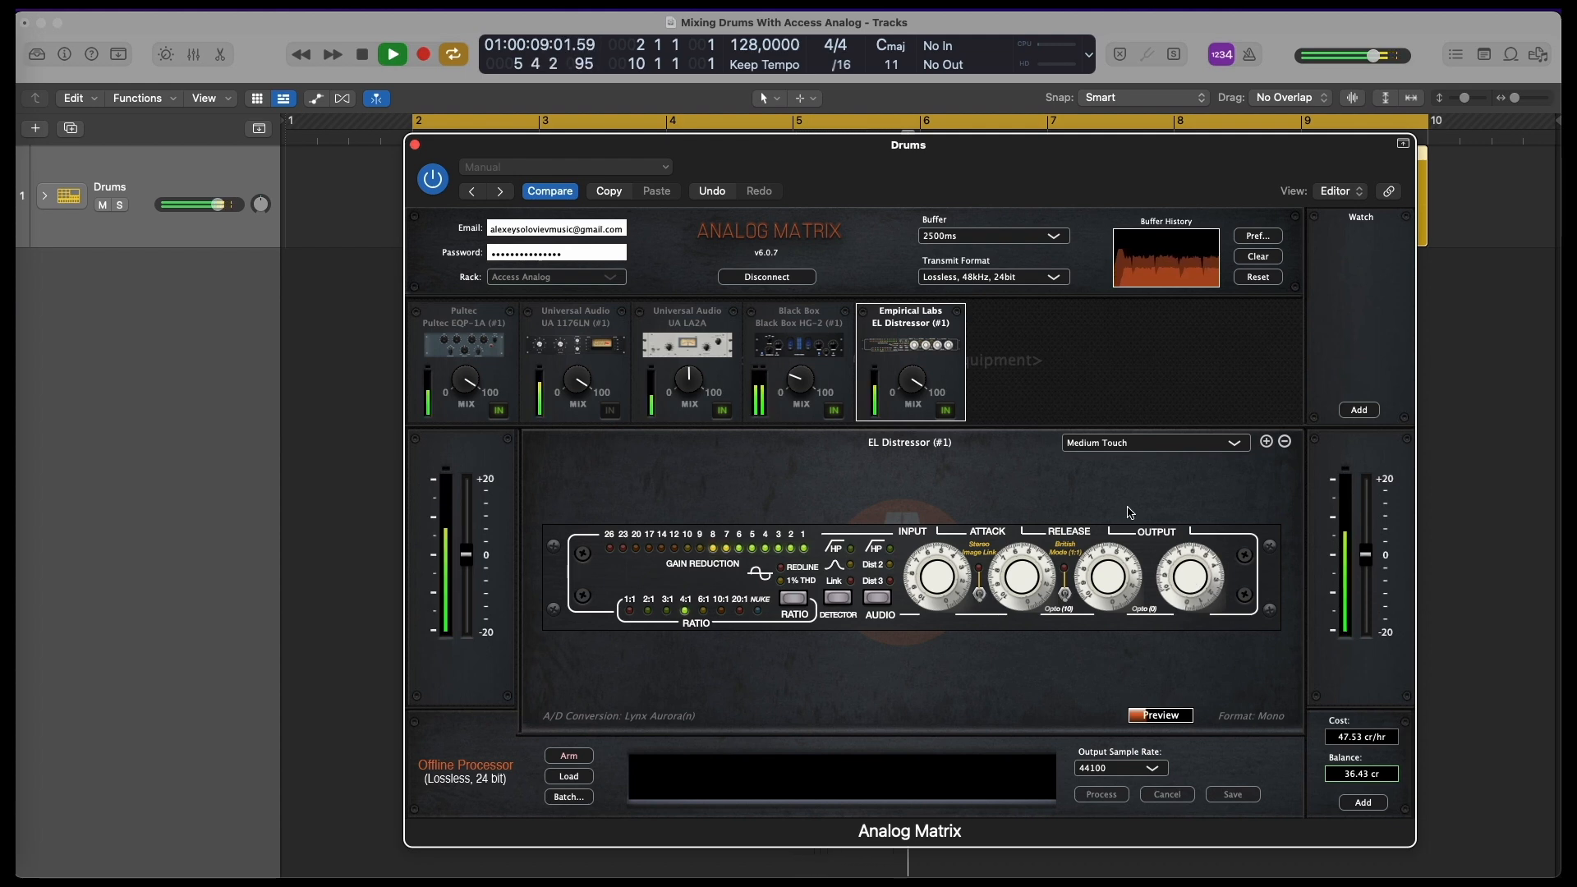
{"action": "left_click_drag", "start_coordinate": [1191, 584], "coordinate": [1190, 576]}
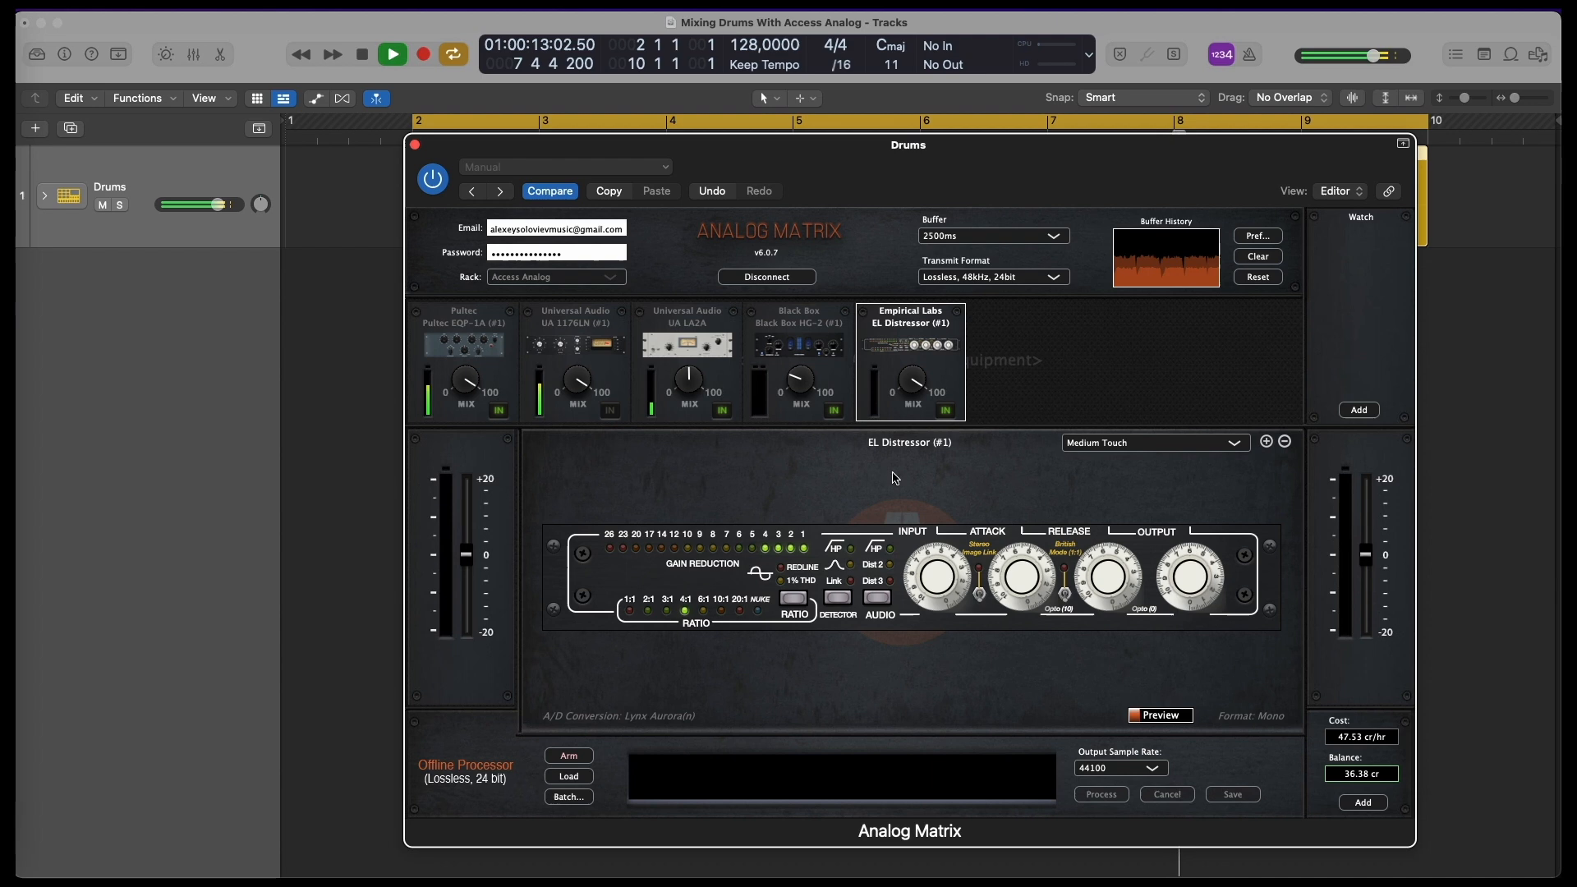
Bypass the Black Box HG-2 and fine-tune the Distressor's output level
{"action": "left_click", "coordinate": [834, 410]}
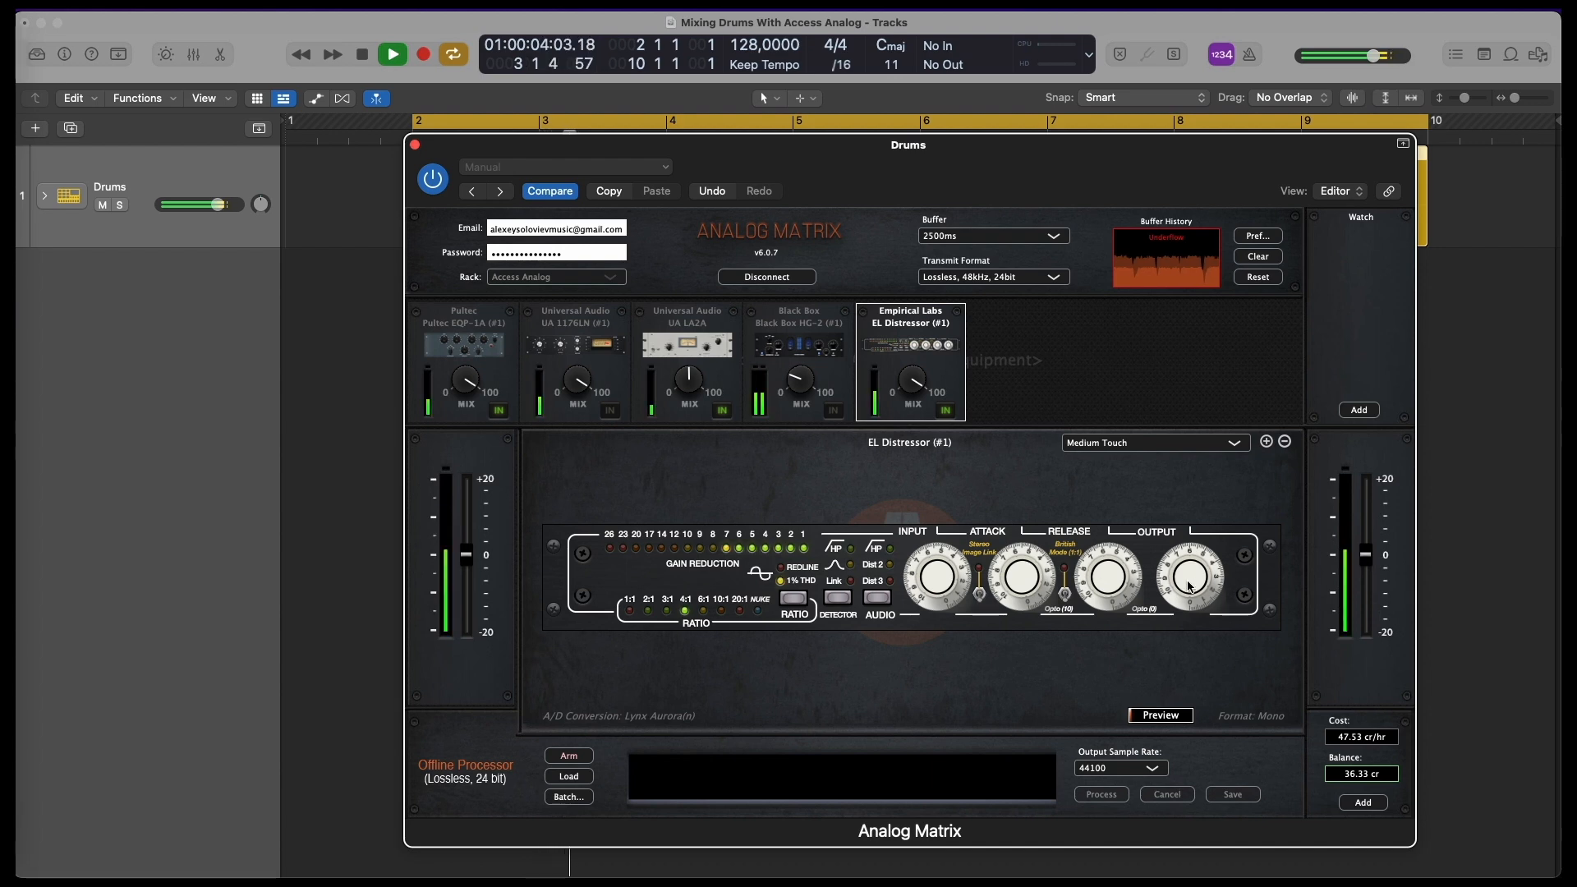
{"action": "left_click_drag", "start_coordinate": [1190, 575], "coordinate": [1194, 565]}
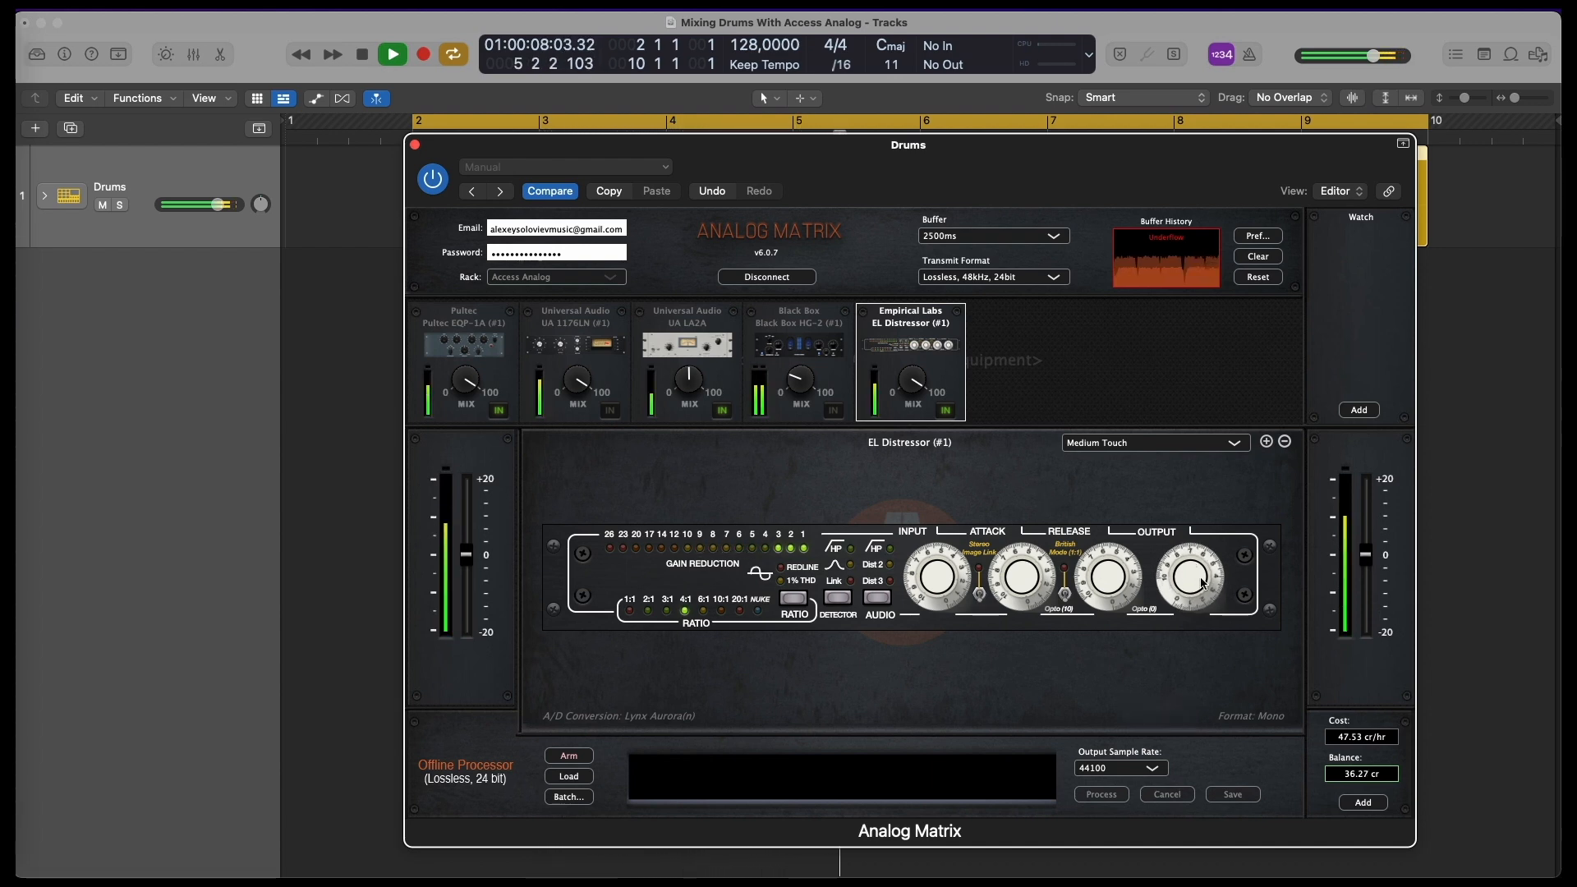
{"action": "left_click_drag", "start_coordinate": [1190, 574], "coordinate": [1190, 576]}
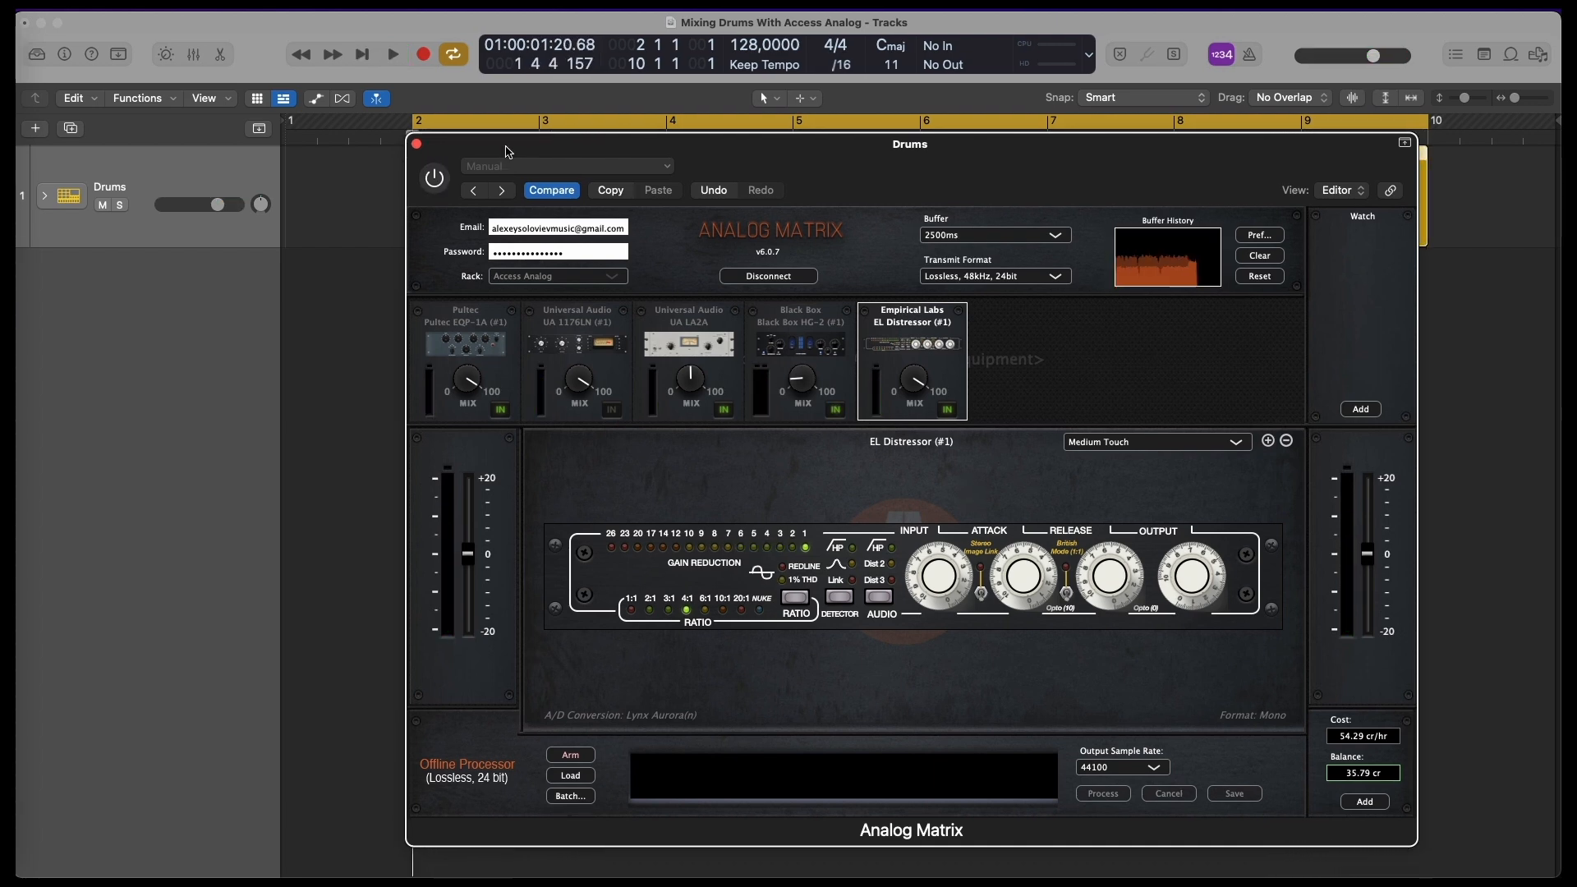
Switch the whole plug-in back on to compare it with the unprocessed drums, and stop playback
{"action": "key", "text": "space"}
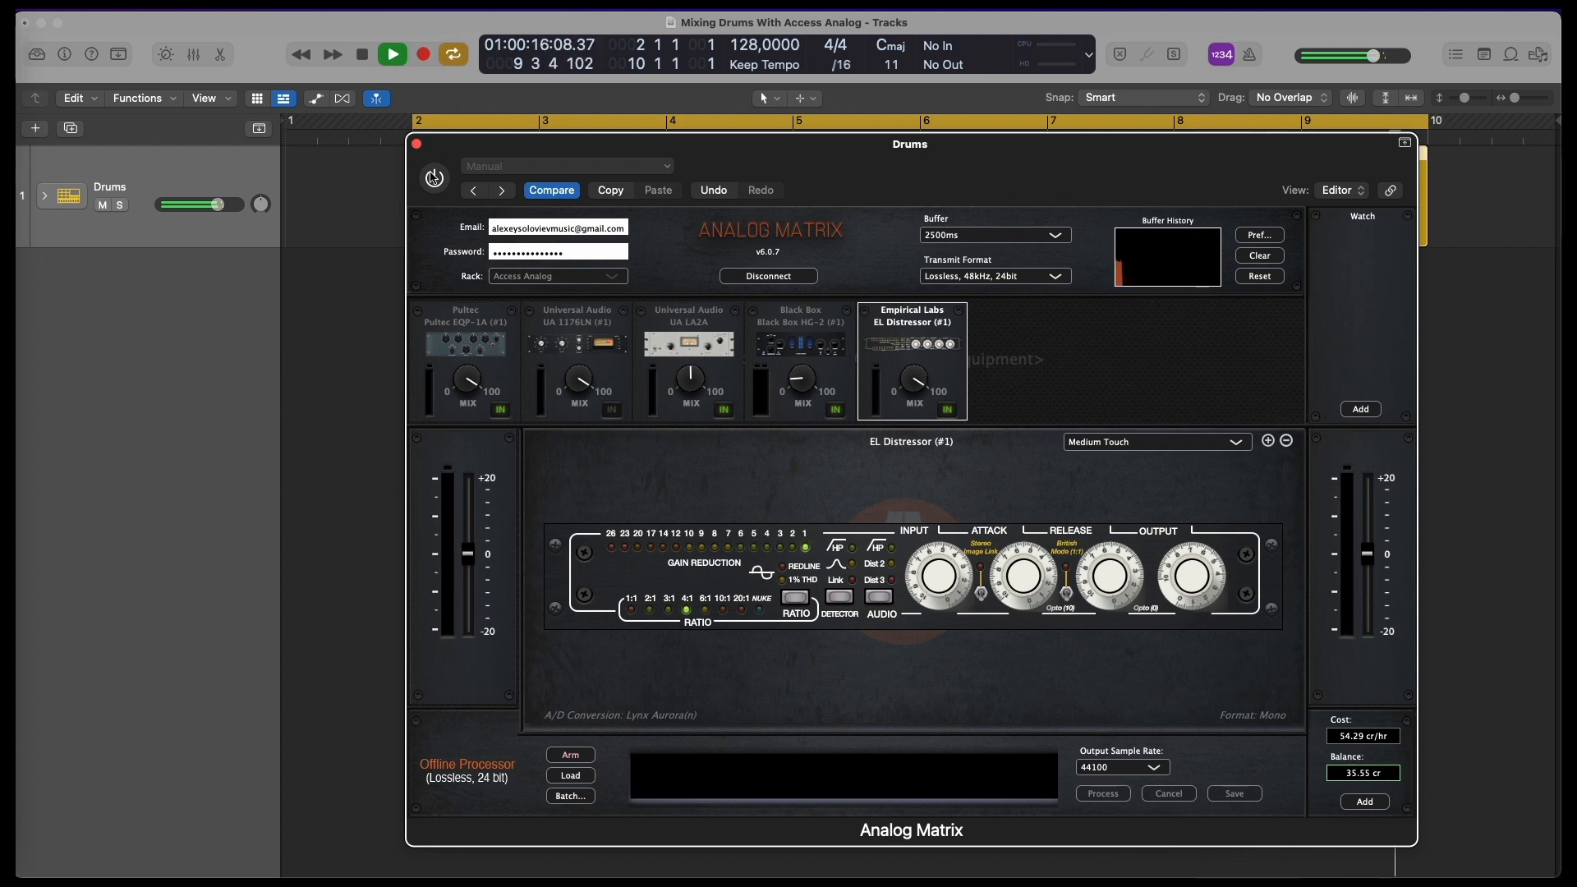
{"action": "left_click", "coordinate": [433, 177]}
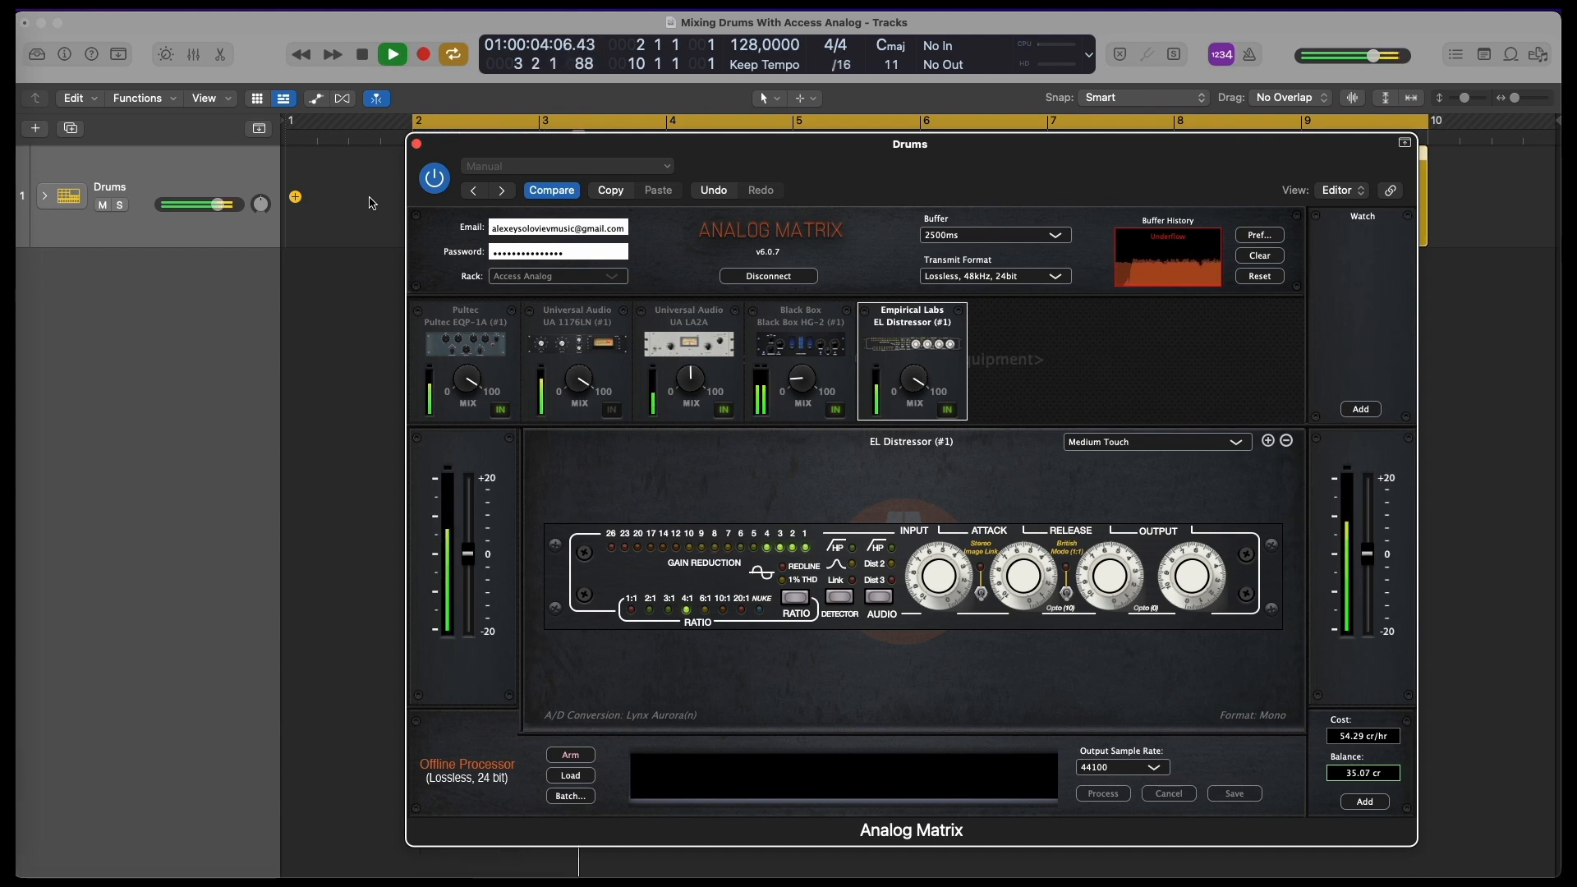
{"action": "key", "text": "space"}
Select the Pultec EQP-1A, compare it engaged and bypassed during playback, and reduce its low-frequency boost to about 3
{"action": "left_click", "coordinate": [507, 377]}
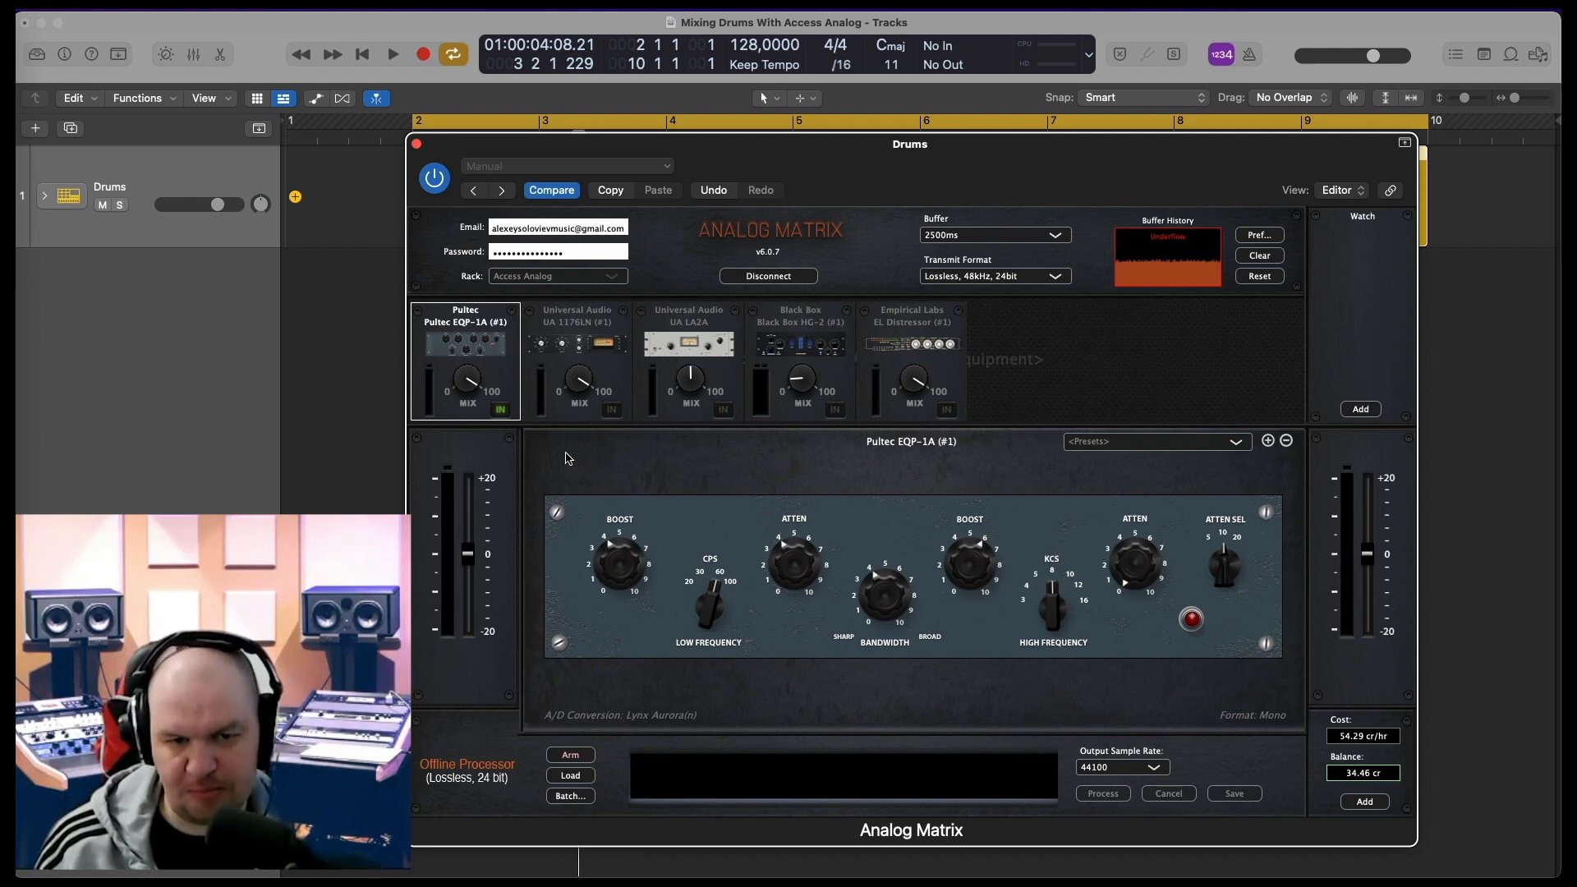
{"action": "key", "text": "space"}
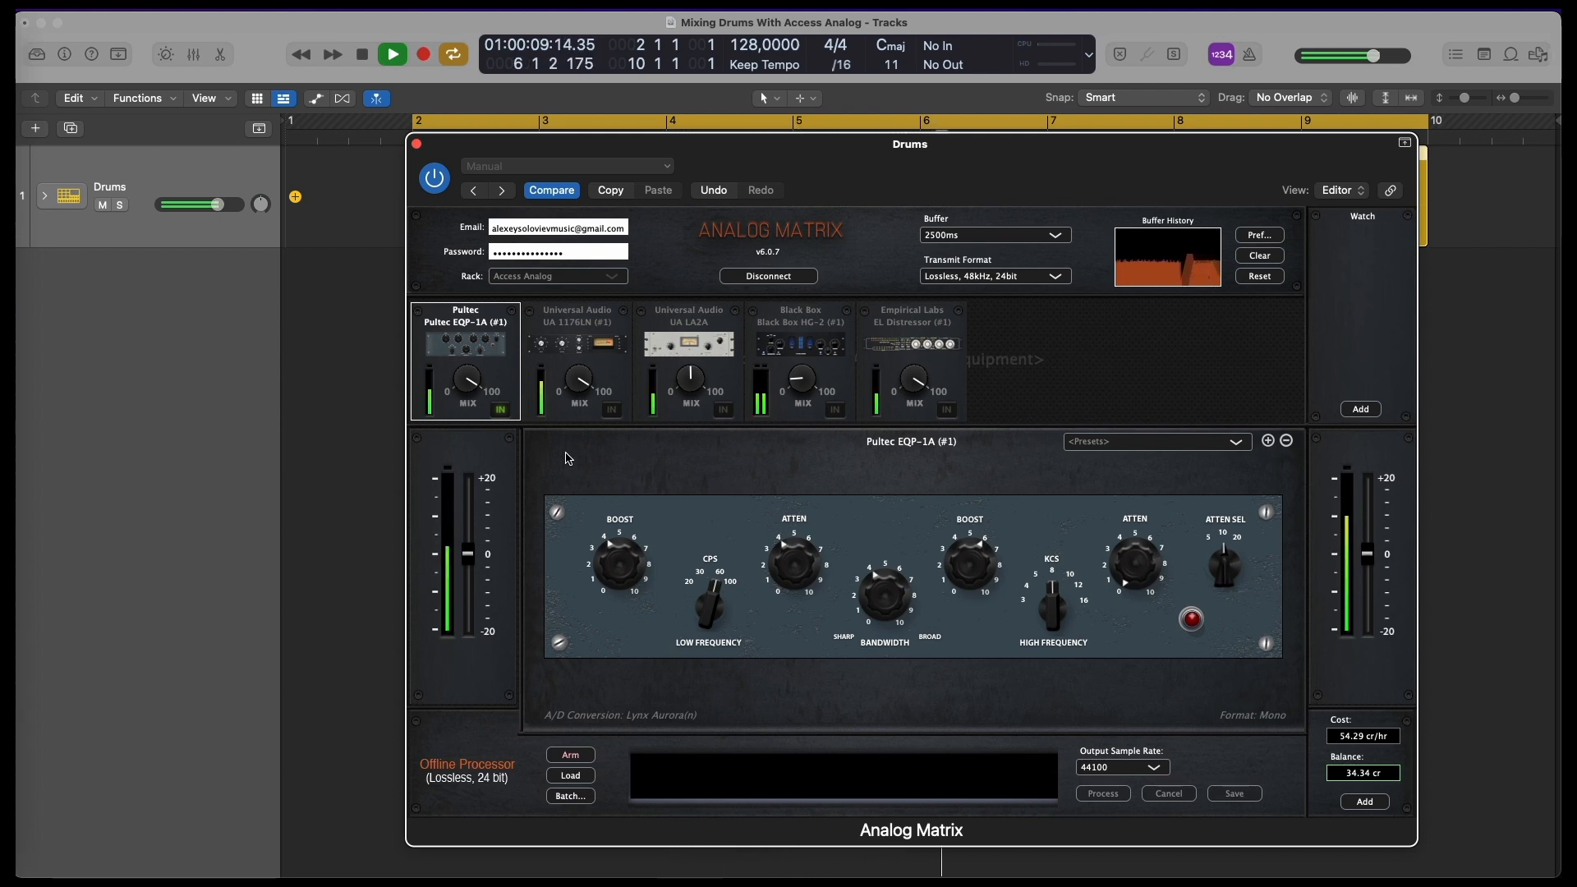
{"action": "left_click", "coordinate": [502, 412]}
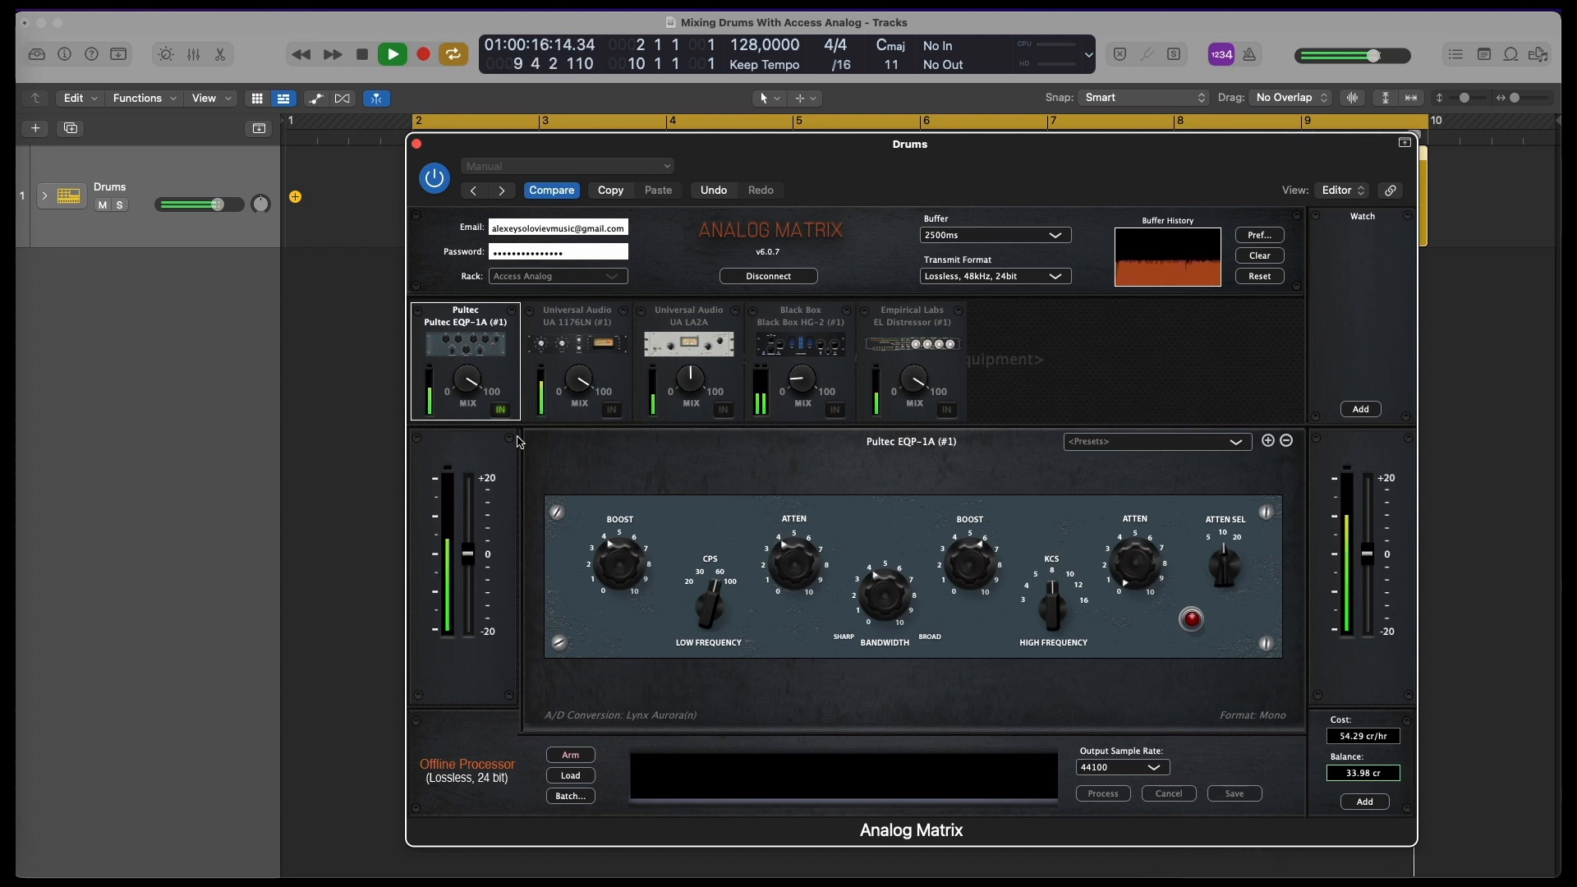
{"action": "left_click_drag", "start_coordinate": [628, 572], "coordinate": [628, 588]}
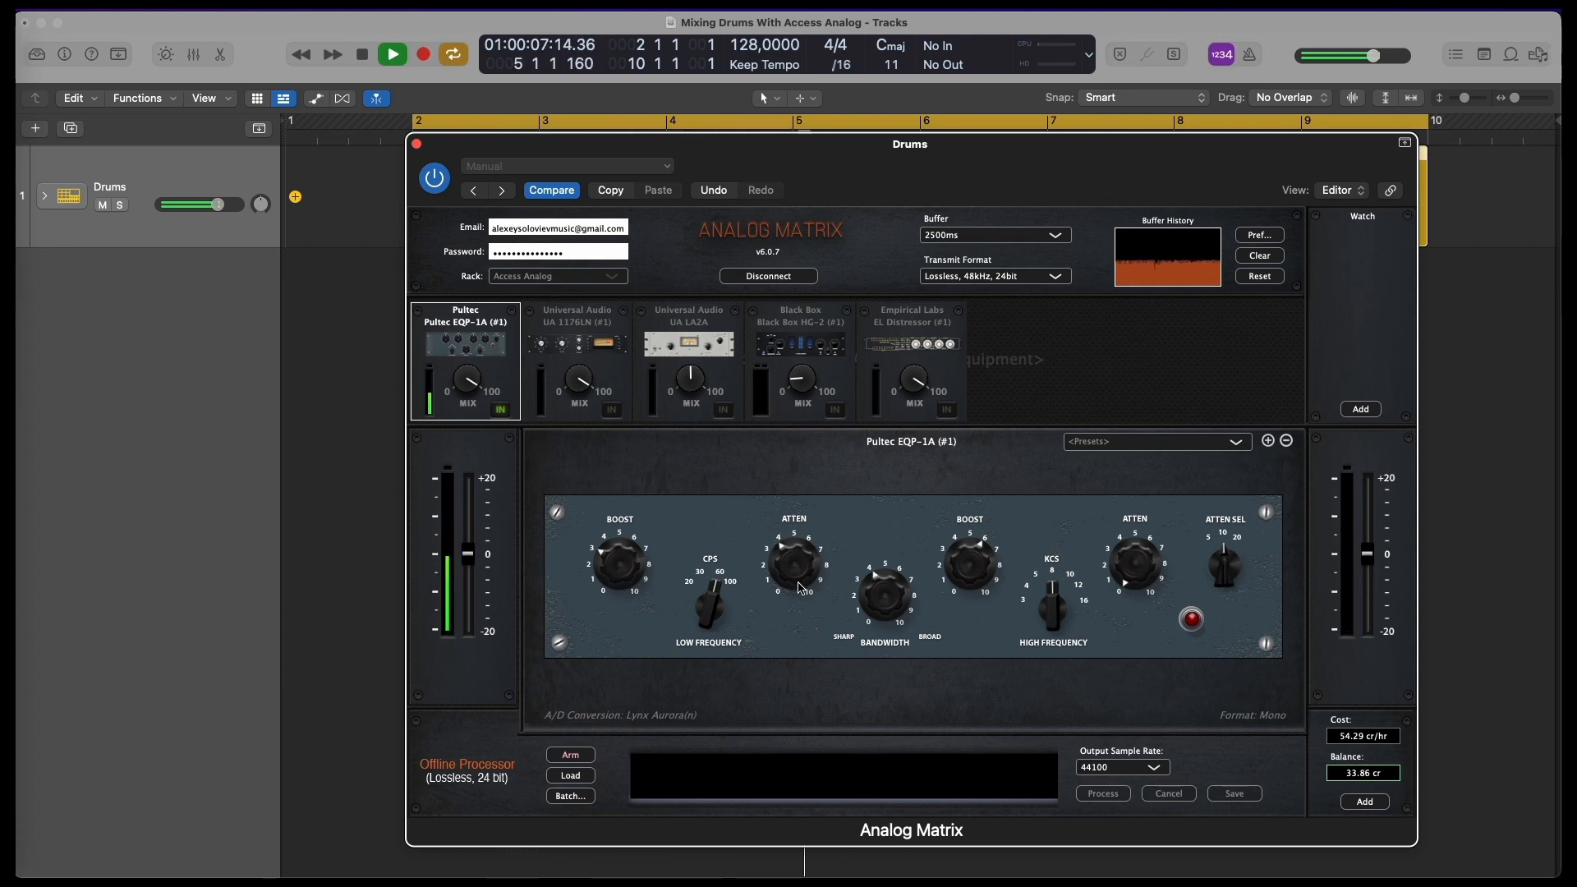
Lower the Pultec EQP-1A's low-frequency attenuation and its bandwidth to about 2 each, and stop playback
{"action": "left_click_drag", "start_coordinate": [801, 587], "coordinate": [803, 612]}
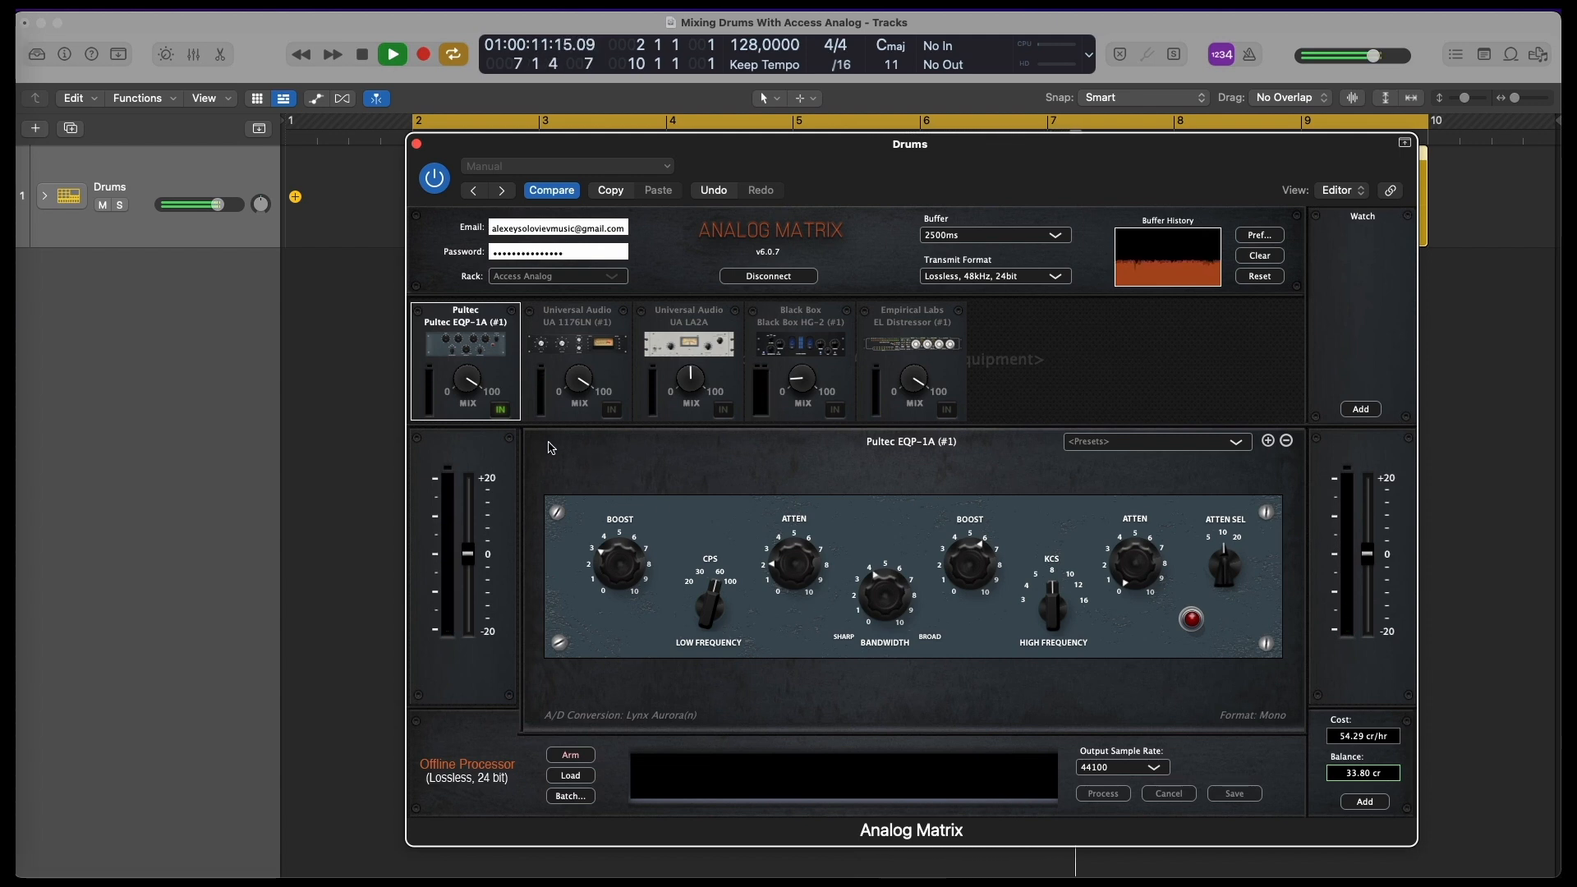
{"action": "left_click_drag", "start_coordinate": [893, 602], "coordinate": [890, 643]}
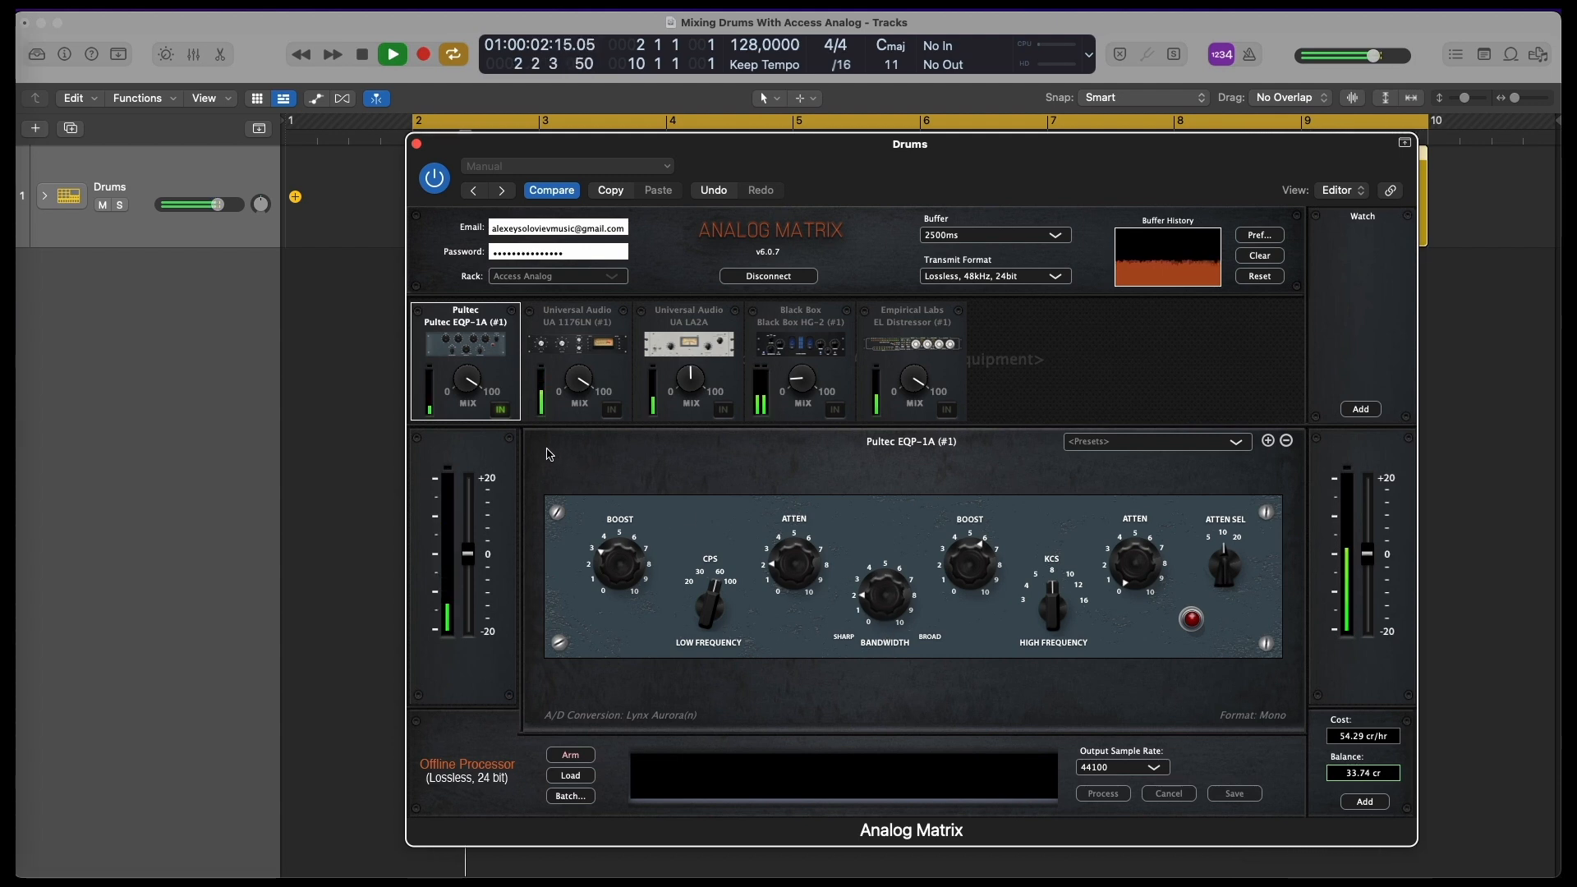
{"action": "key", "text": "space"}
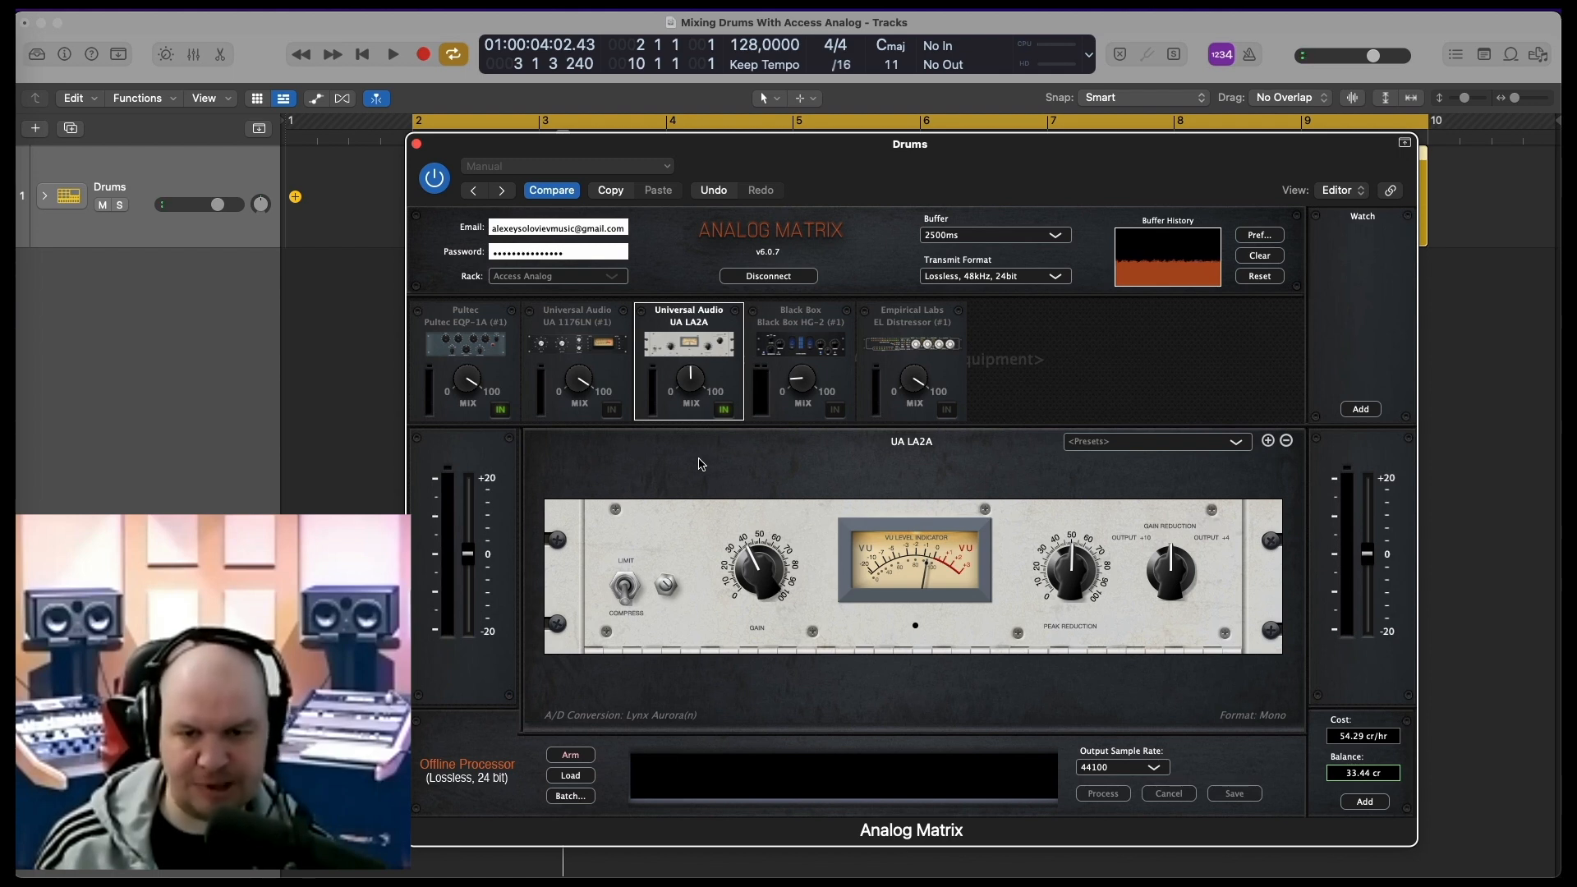
Engage the UA LA2A, adjust its gain and peak reduction during playback, and compare it with the bypassed signal
{"action": "key", "text": "space"}
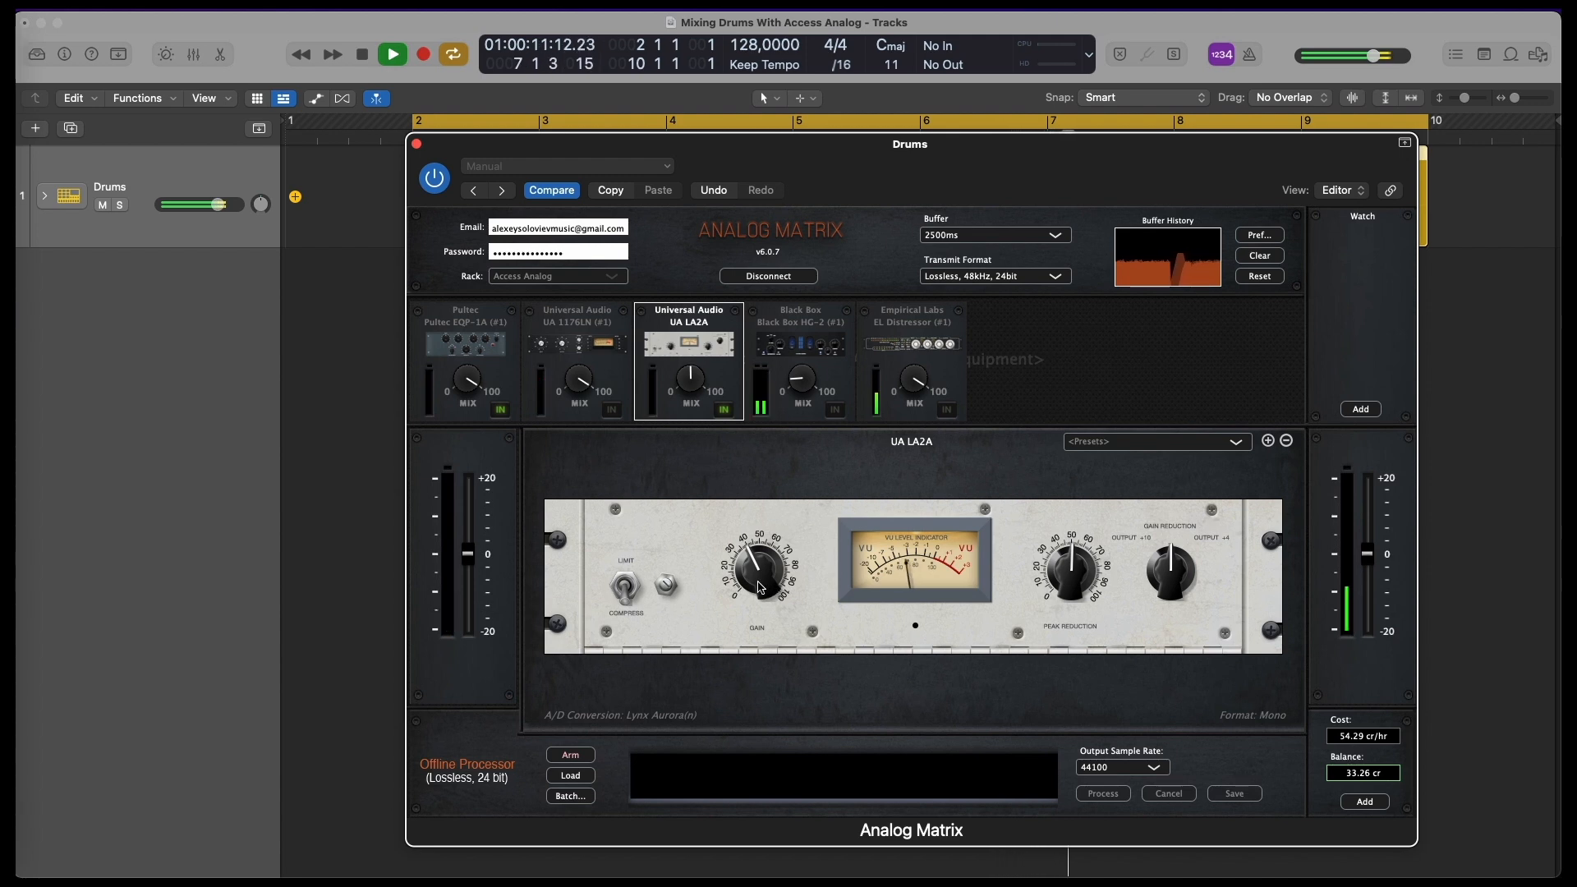
{"action": "mouse_move", "coordinate": [760, 588]}
{"action": "left_mouse_down"}
{"action": "mouse_move", "coordinate": [765, 551]}
{"action": "mouse_move", "coordinate": [759, 622]}
{"action": "mouse_move", "coordinate": [757, 576]}
{"action": "left_mouse_up"}
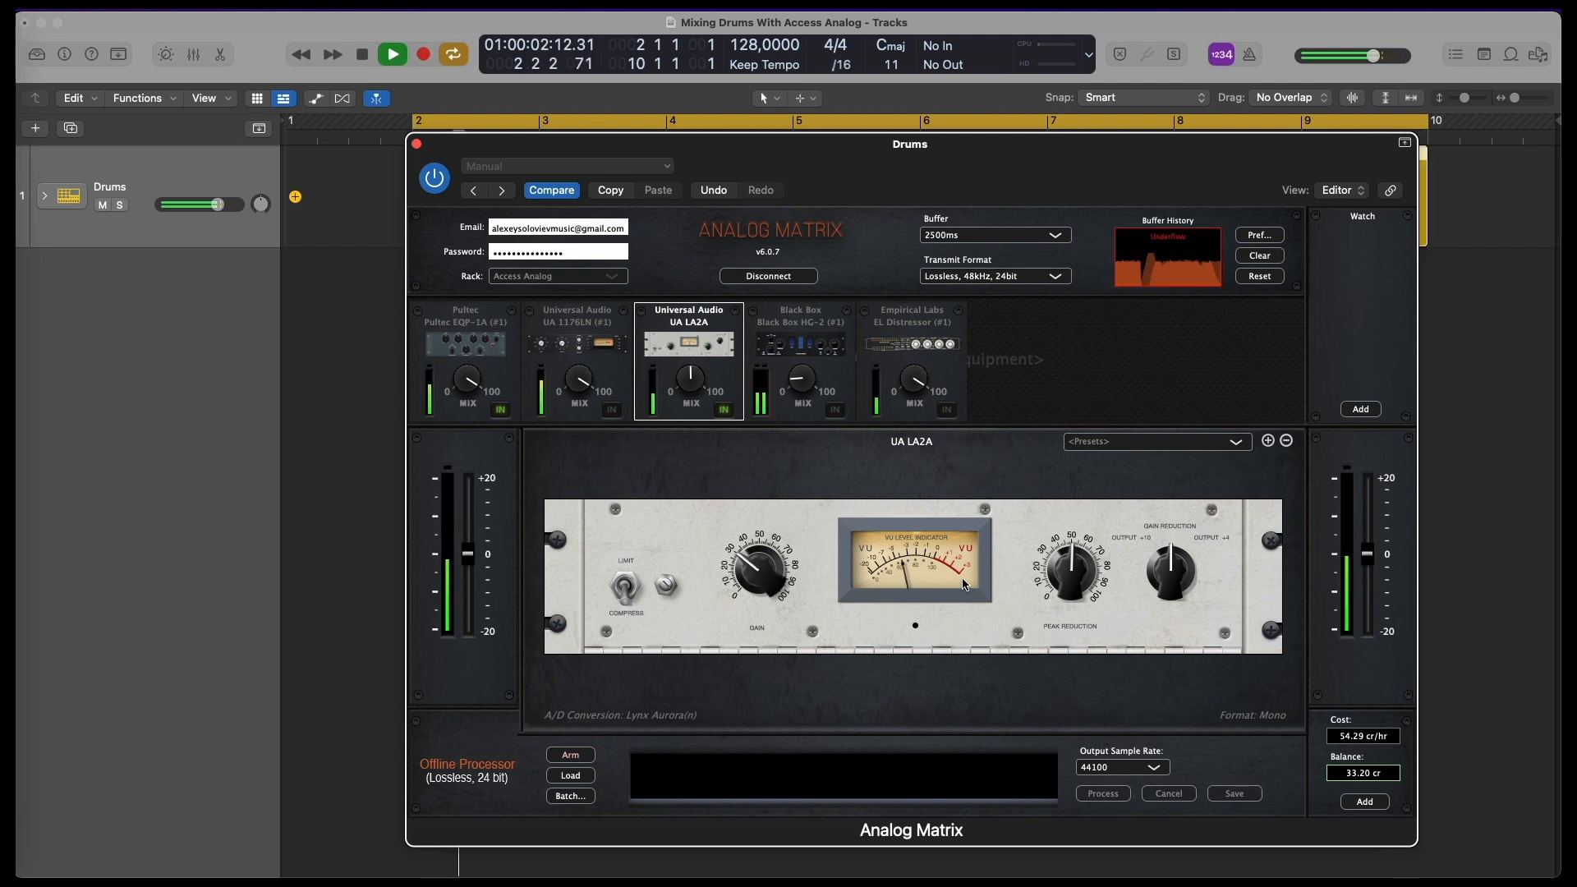
{"action": "left_click_drag", "start_coordinate": [1077, 585], "coordinate": [1065, 620]}
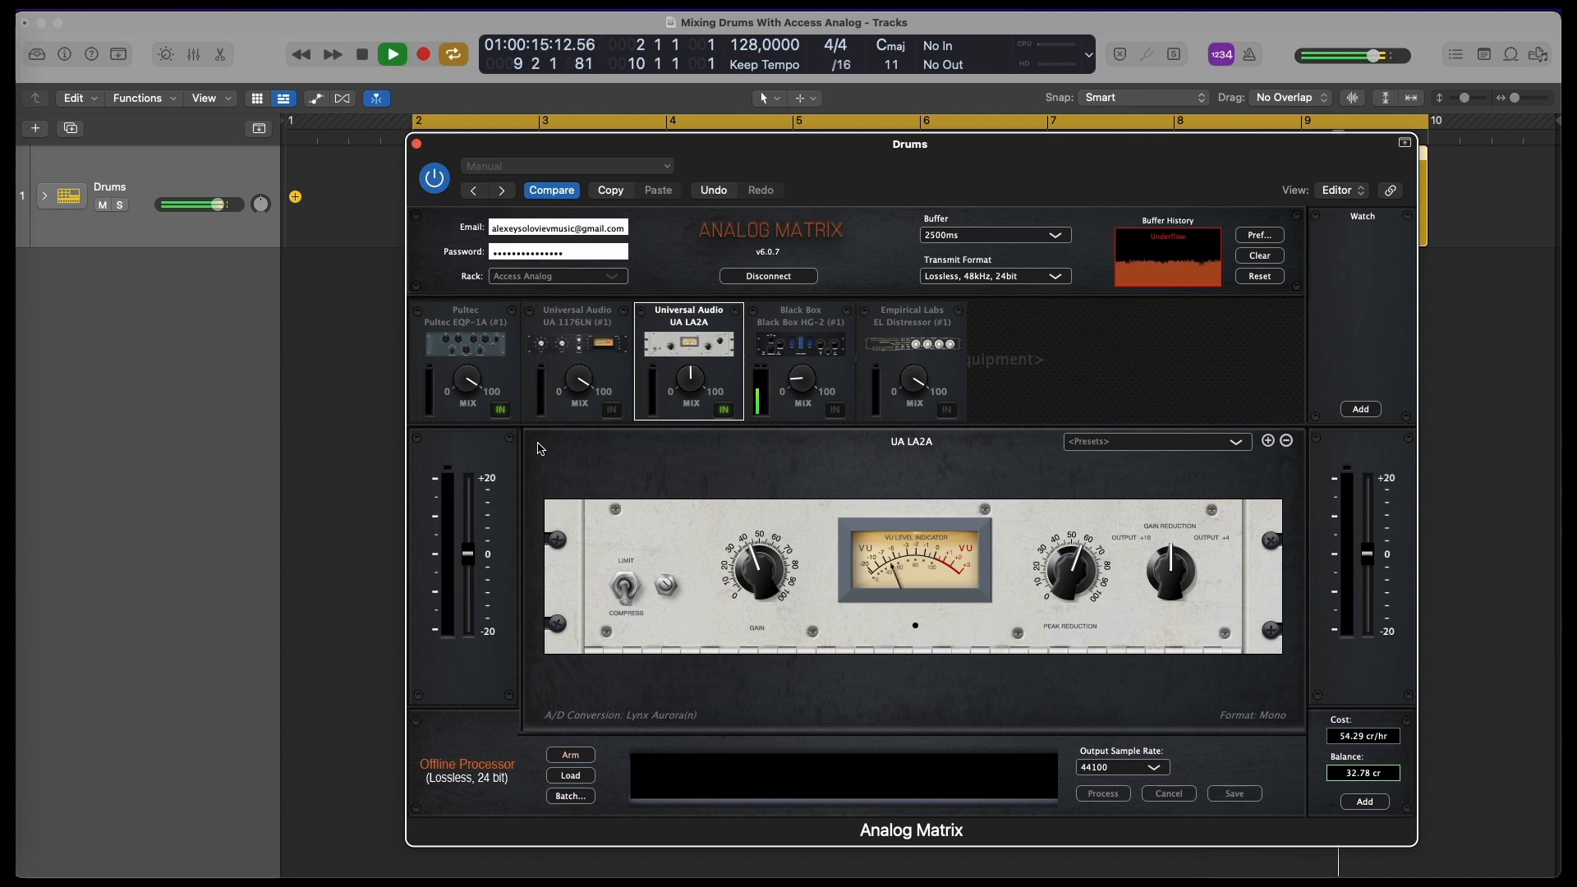
{"action": "left_click", "coordinate": [727, 414]}
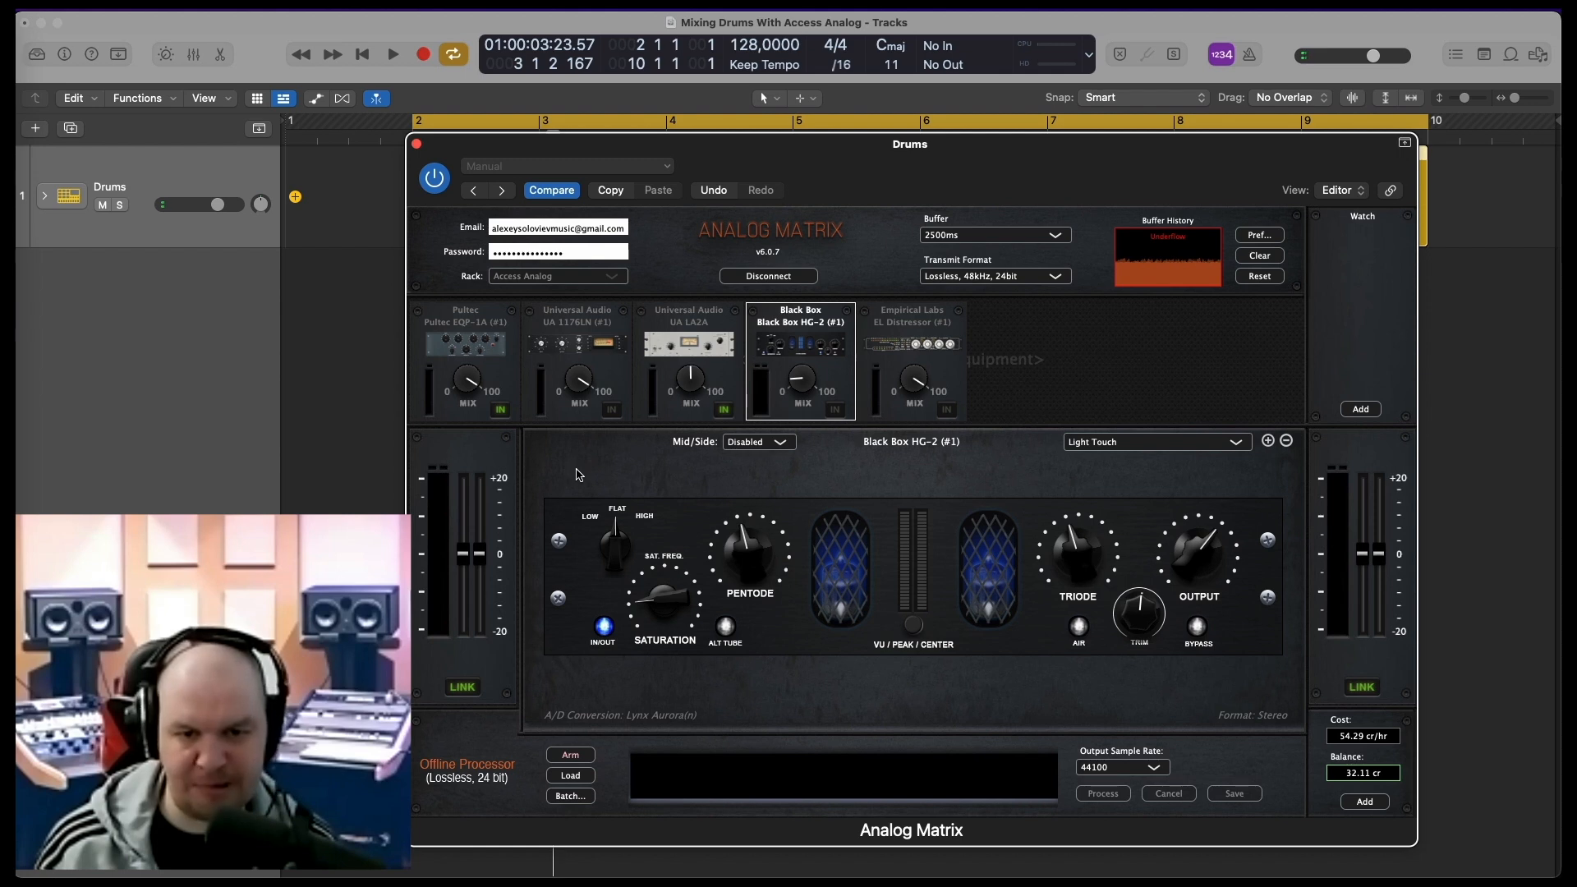
Engage the Black Box HG-2, set its saturation frequency to Low, compare it bypassed and engaged during playback, and stop playback
{"action": "key", "text": "space"}
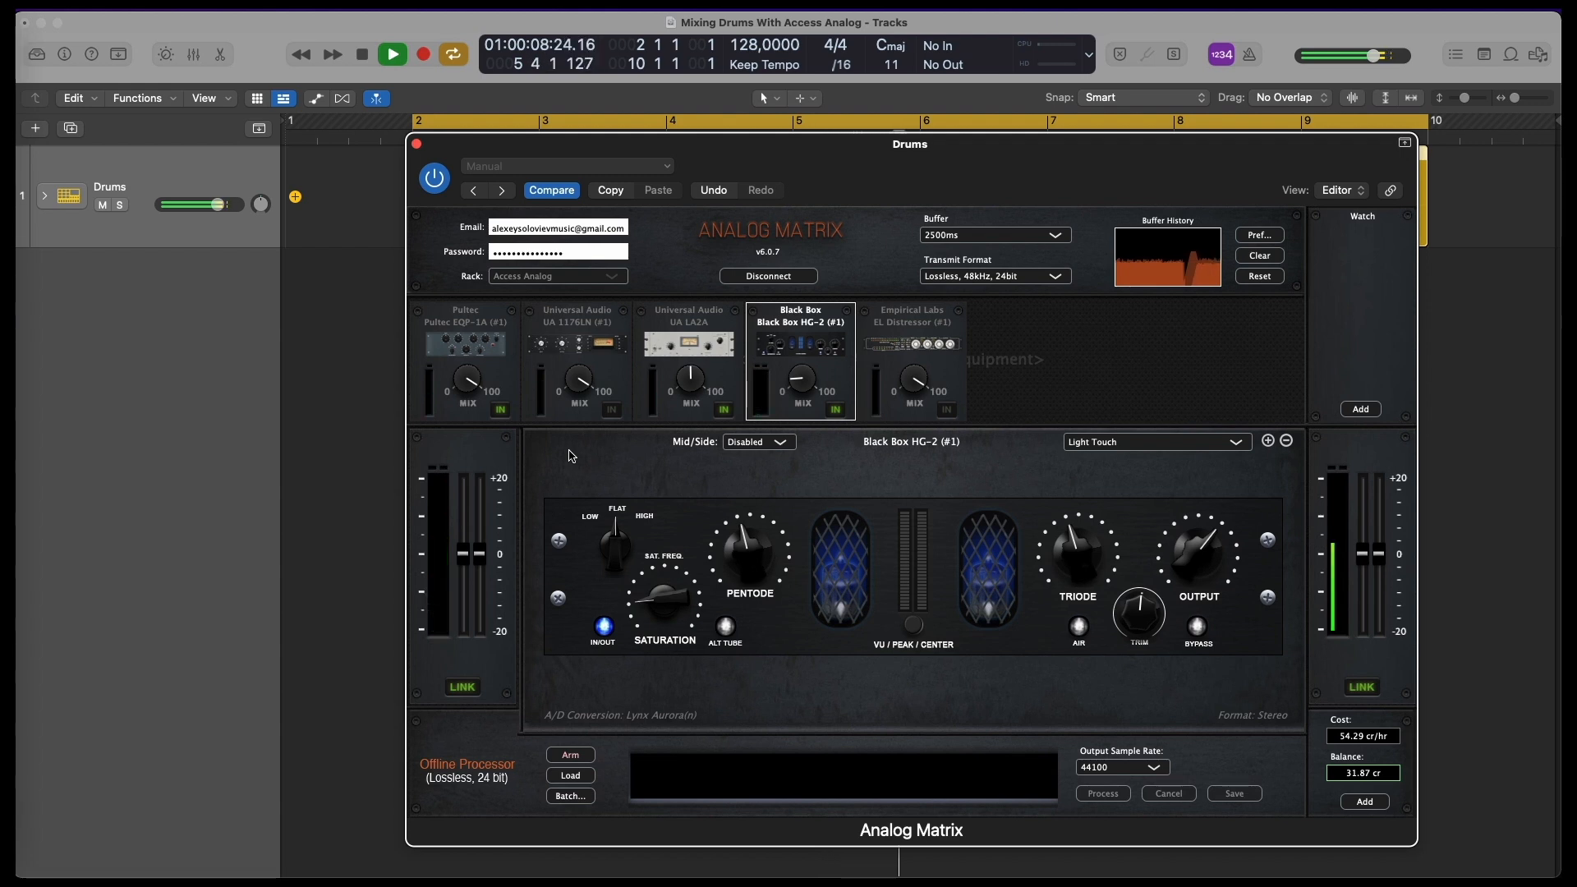
{"action": "left_click_drag", "start_coordinate": [610, 548], "coordinate": [614, 604]}
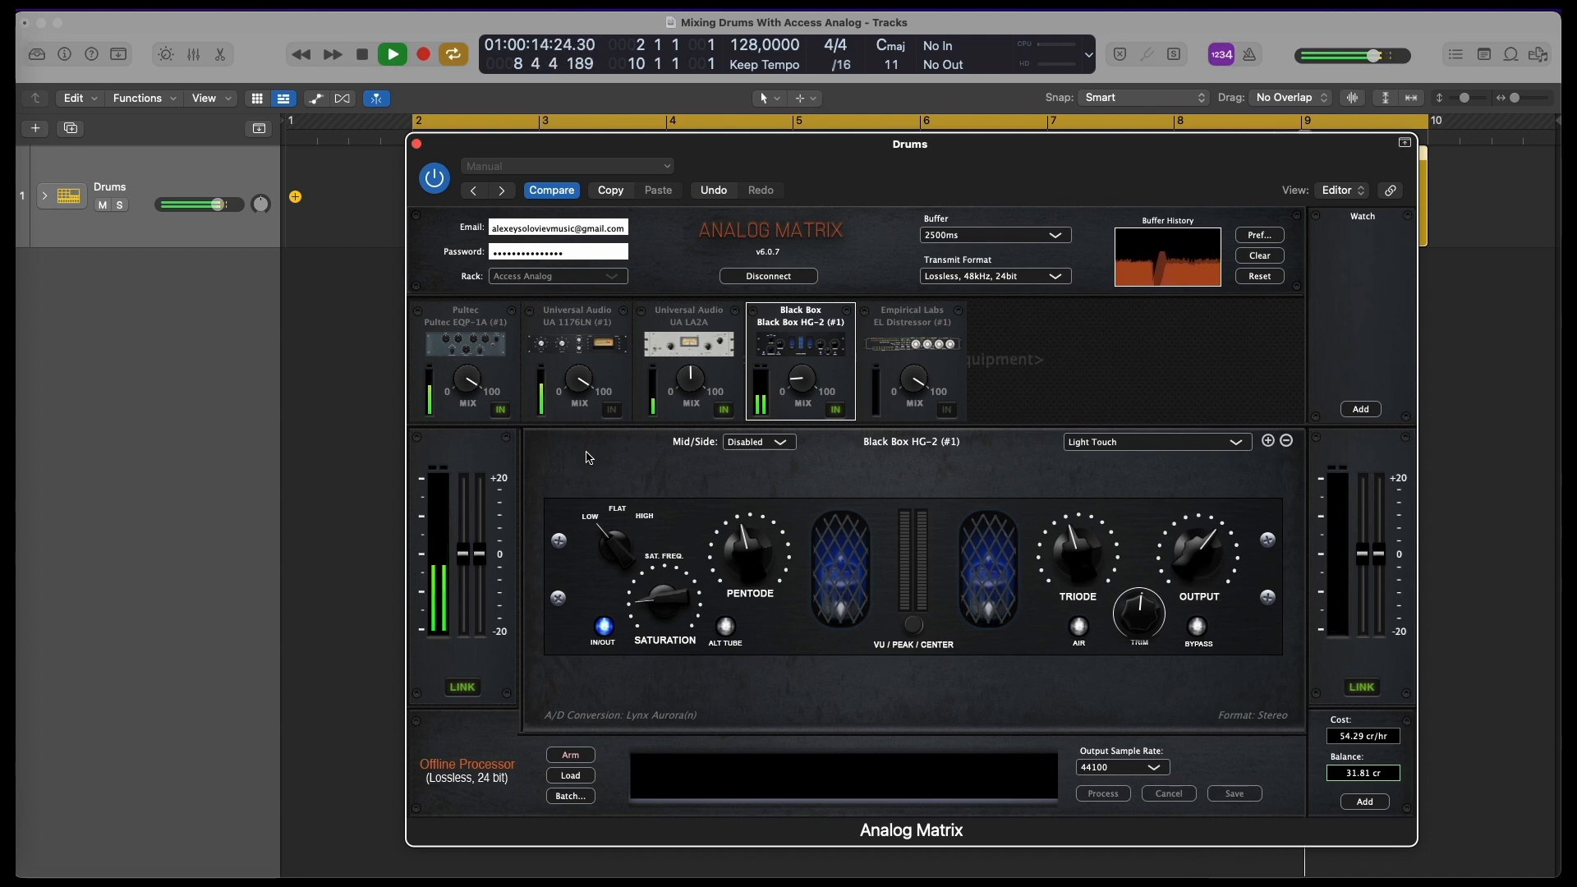
{"action": "left_click", "coordinate": [839, 412]}
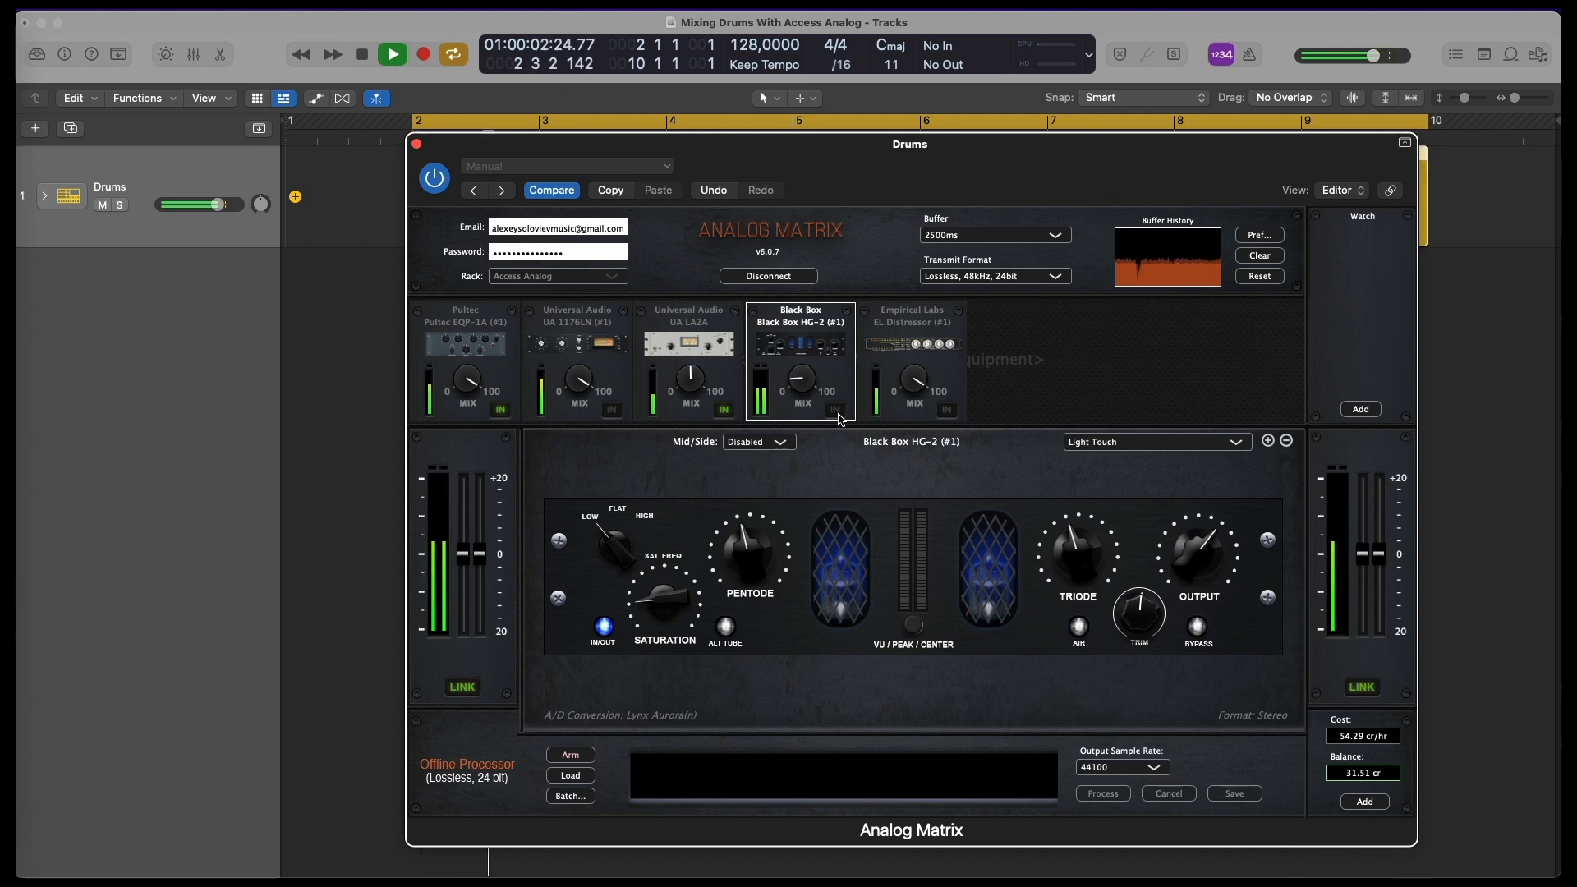
{"action": "left_click", "coordinate": [836, 410]}
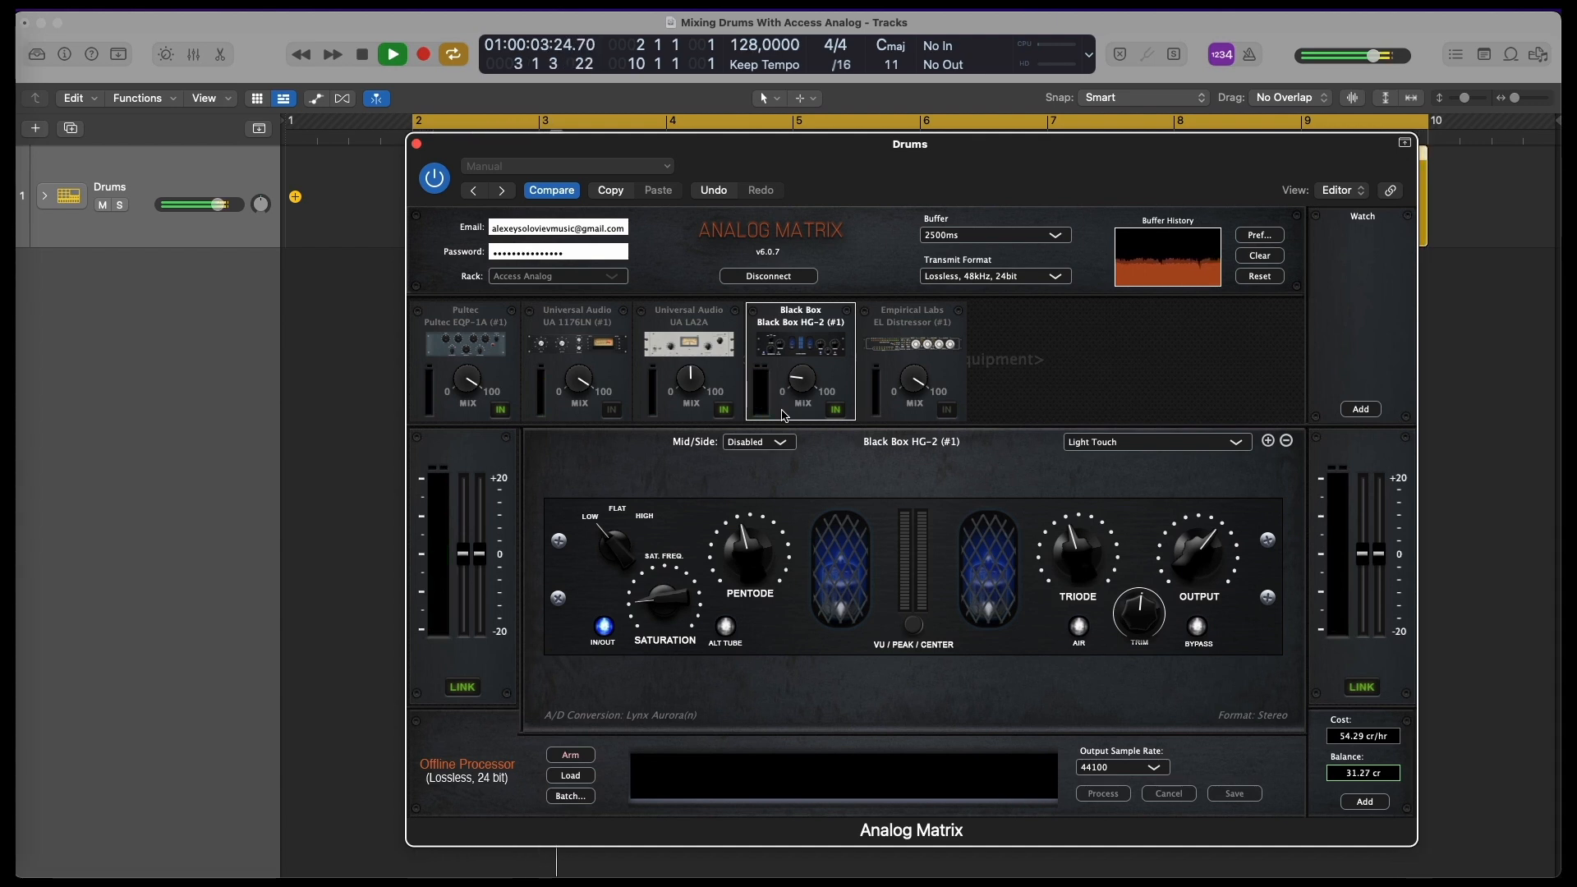
{"action": "key", "text": "space"}
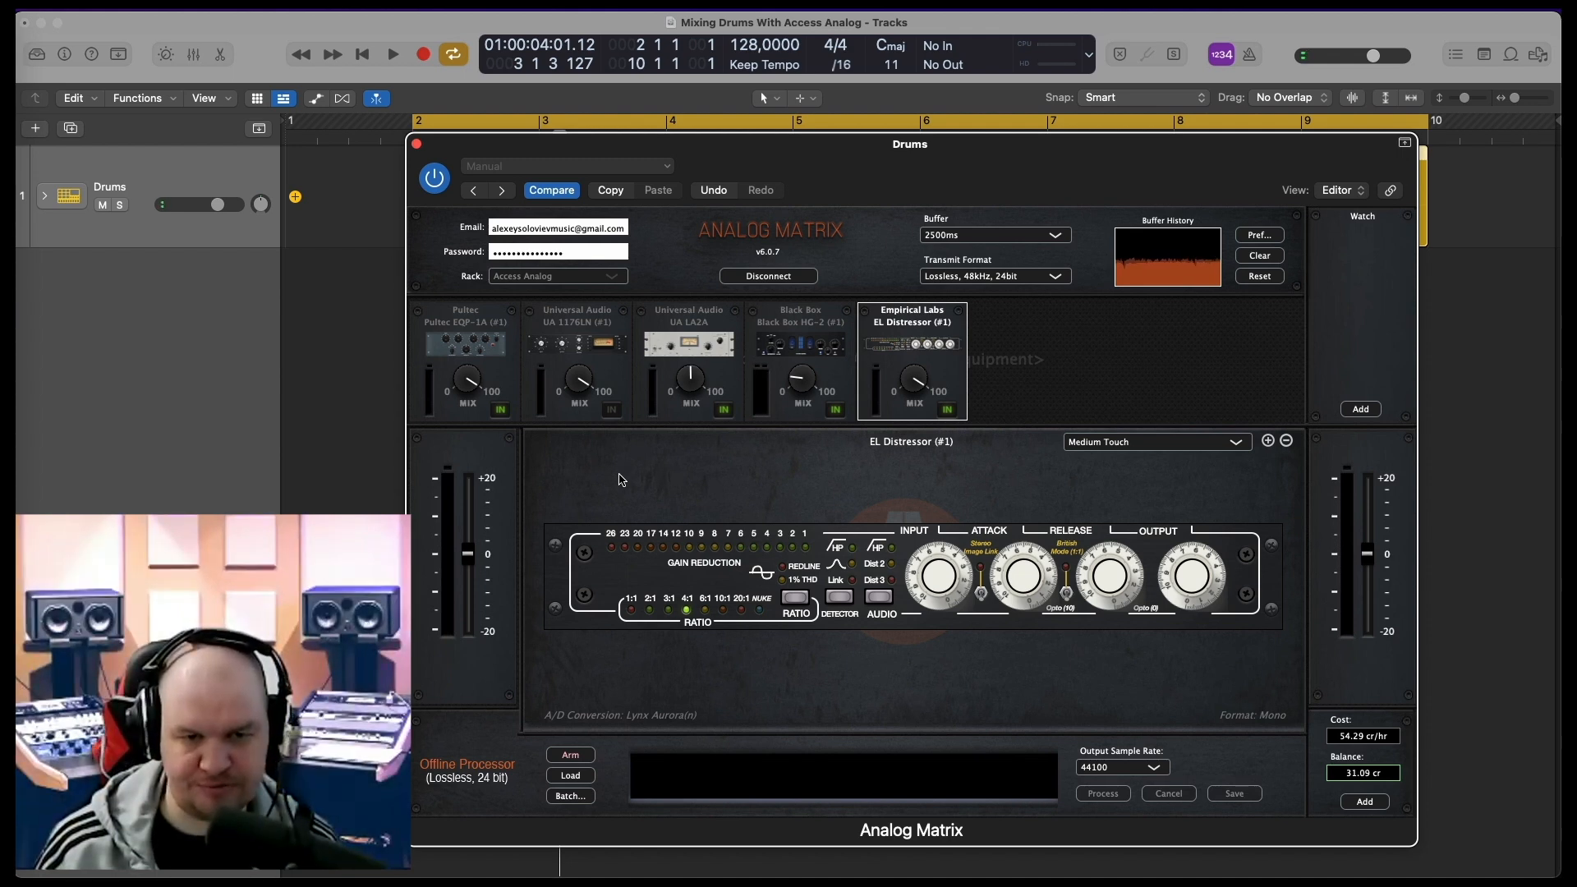
Engage the EL Distressor and fine-tune its input and output levels during playback, keeping the 4:1 ratio, and stop playback
{"action": "key", "text": "space"}
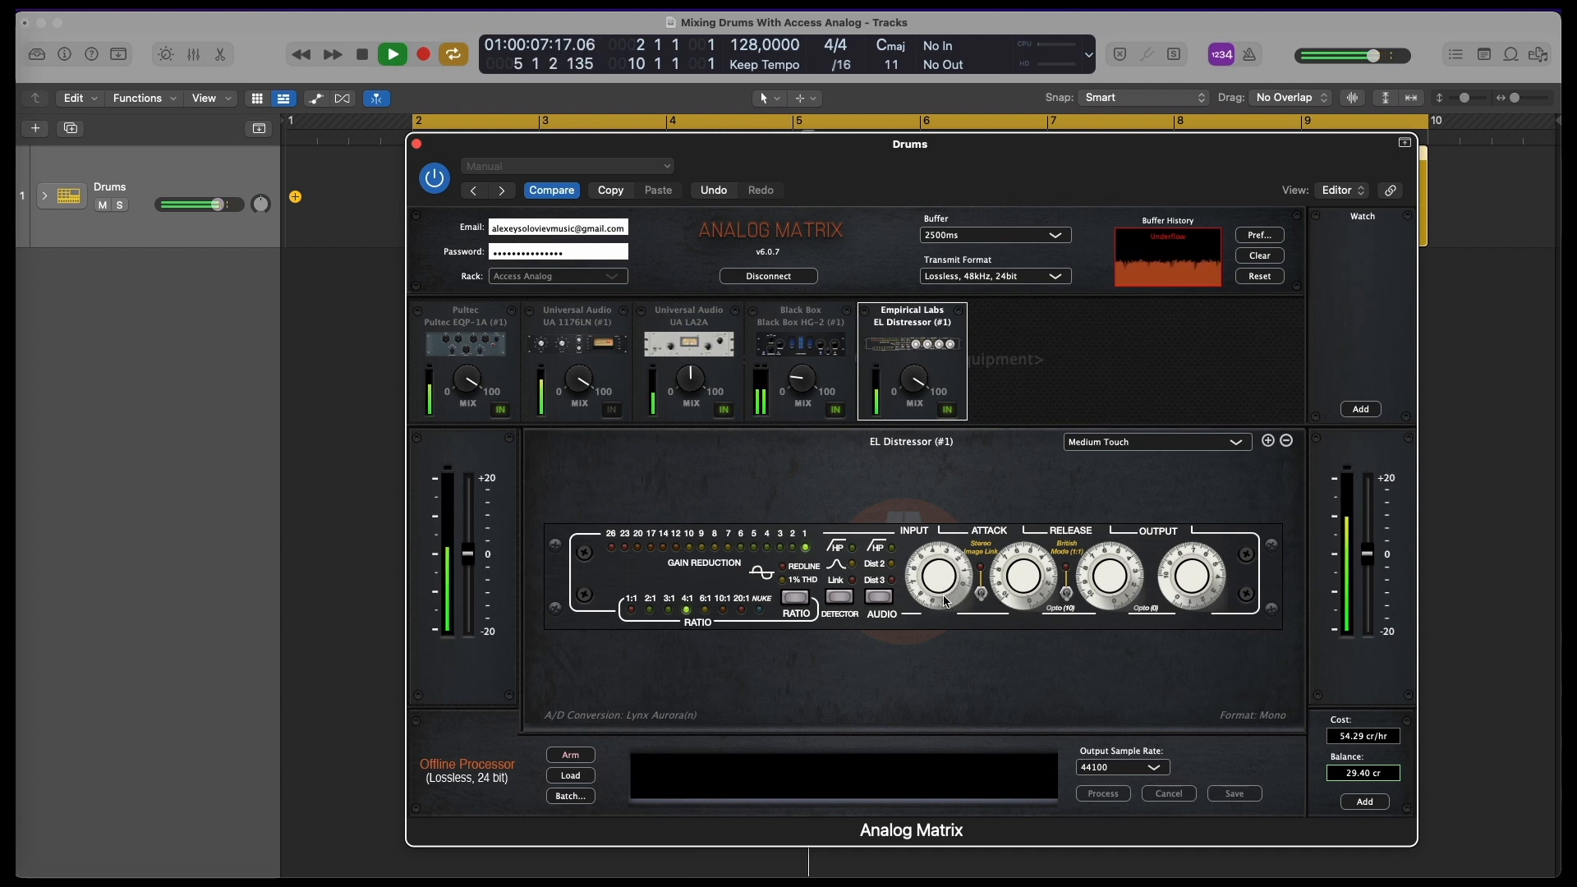
{"action": "mouse_move", "coordinate": [946, 602]}
{"action": "left_mouse_down"}
{"action": "mouse_move", "coordinate": [949, 561]}
{"action": "mouse_move", "coordinate": [932, 579]}
{"action": "left_mouse_up"}
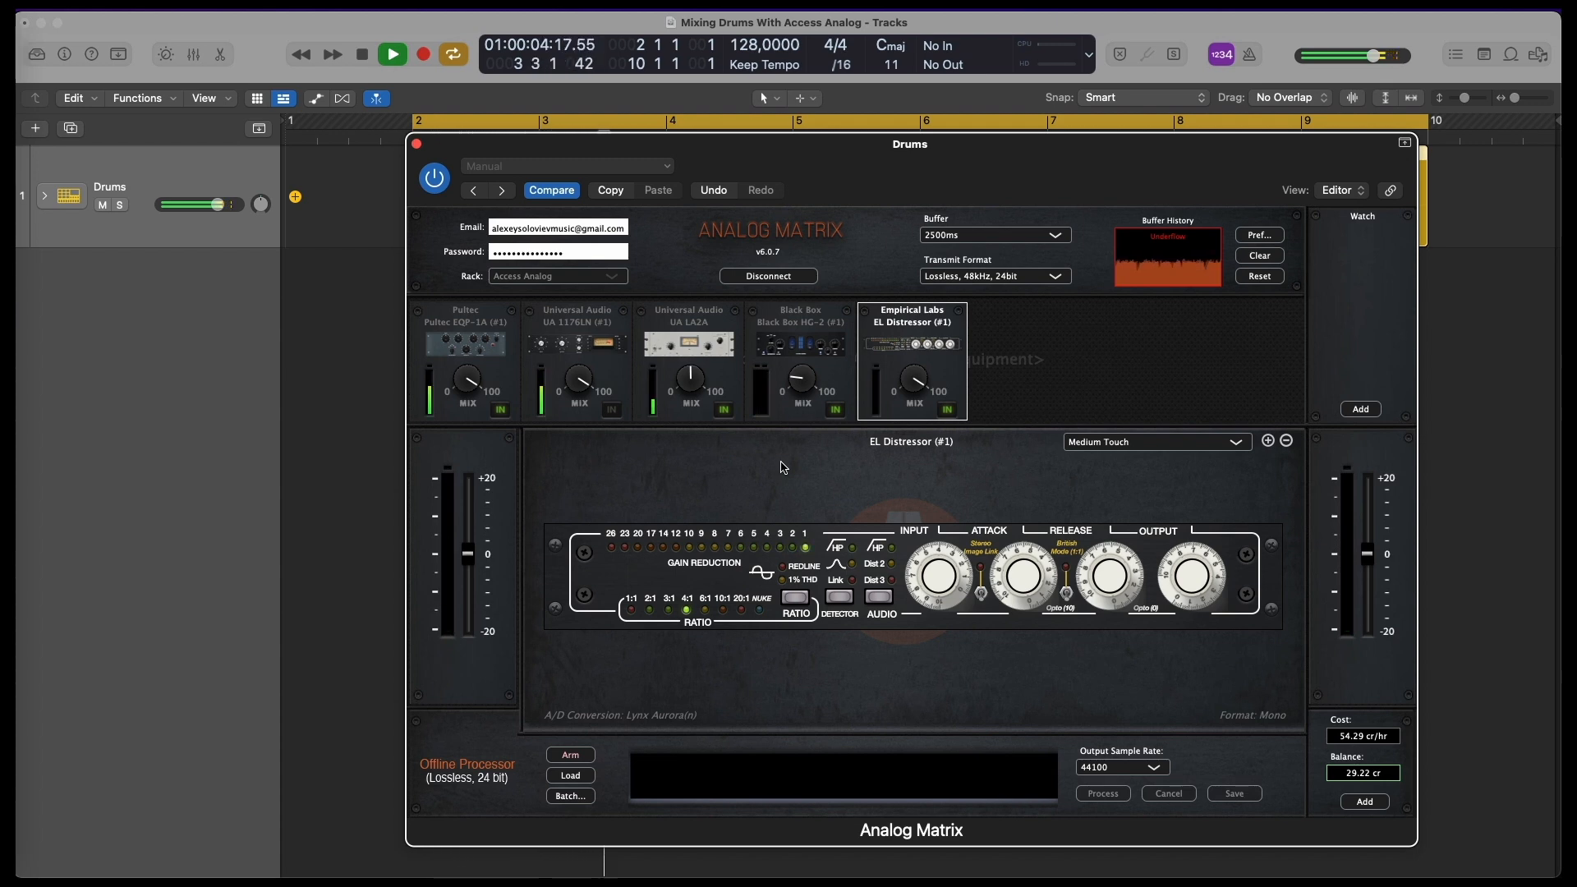
{"action": "left_click_drag", "start_coordinate": [1186, 581], "coordinate": [1195, 546]}
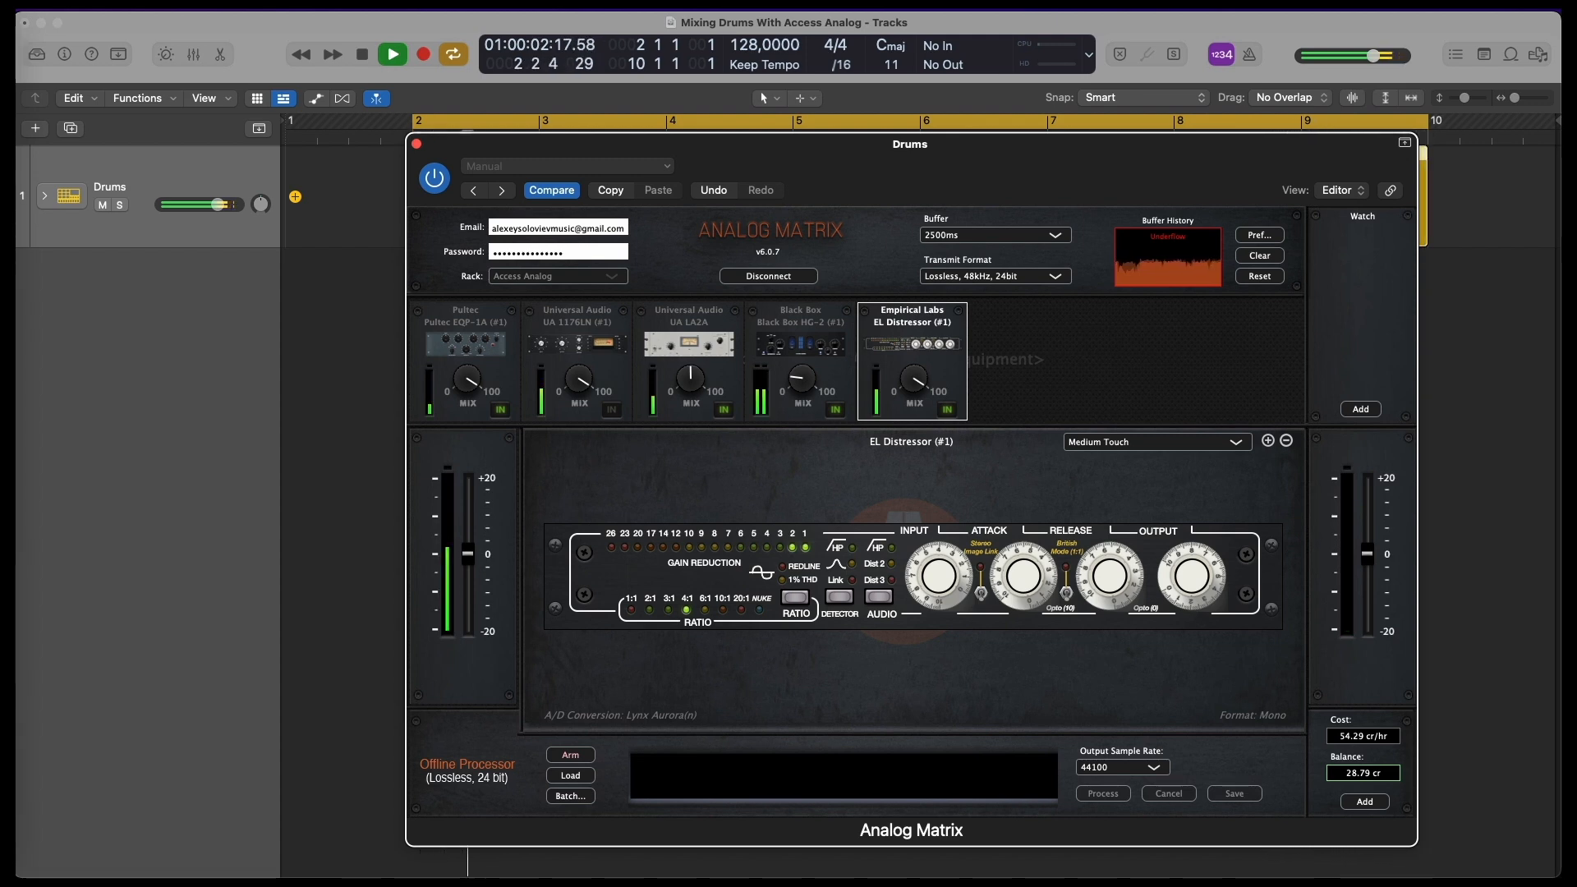
{"action": "key", "text": "space"}
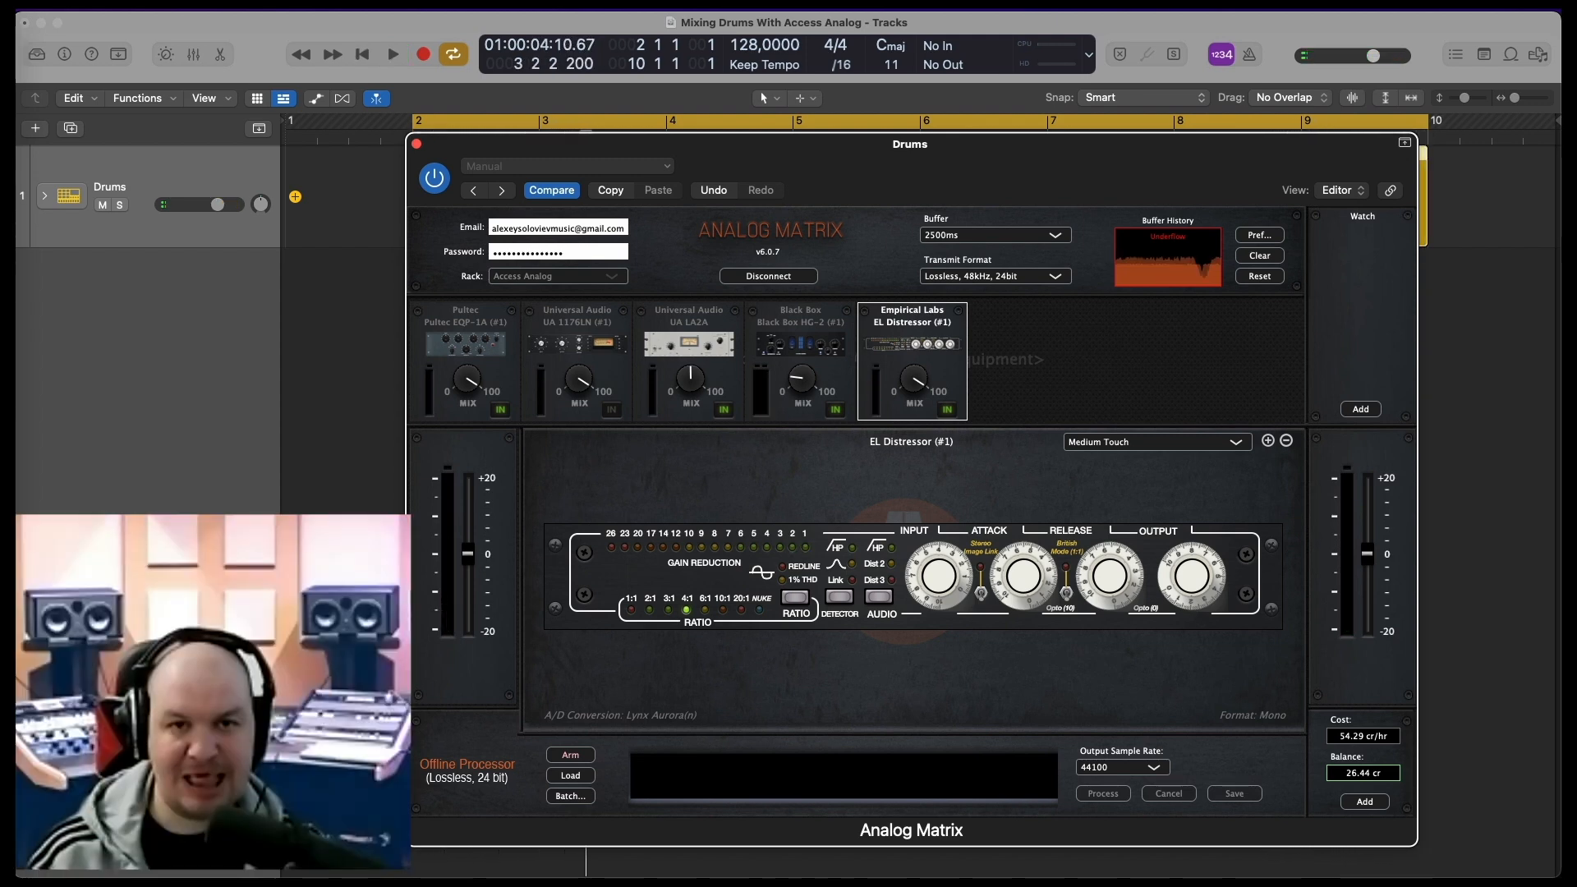